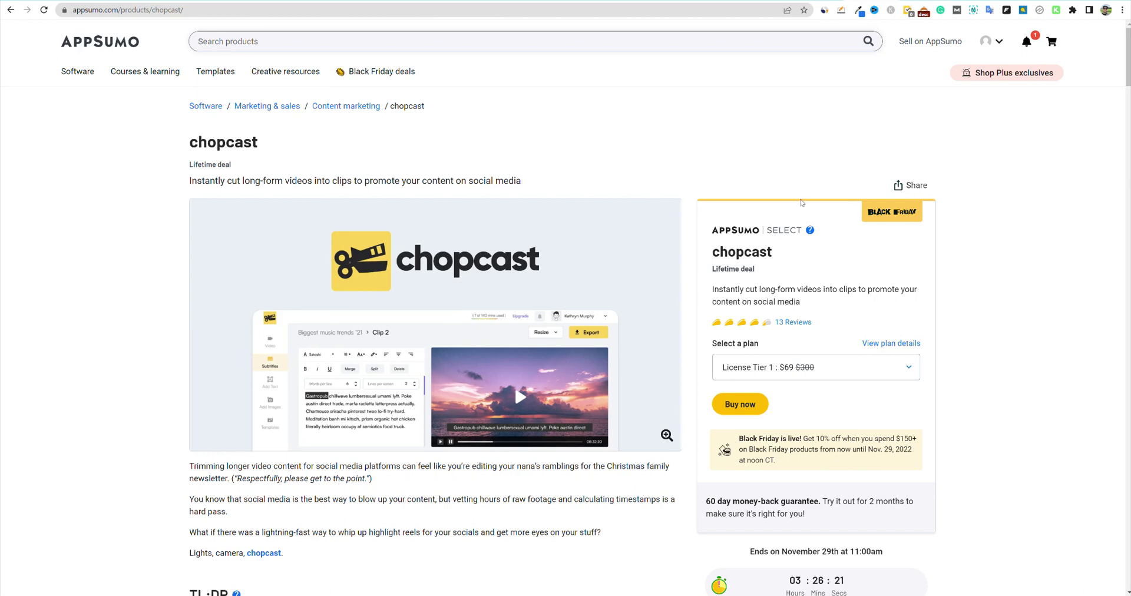
- Scroll the chopcast page down to the Plans & features list of features included in all plans
scroll(767, 483, down, 1)
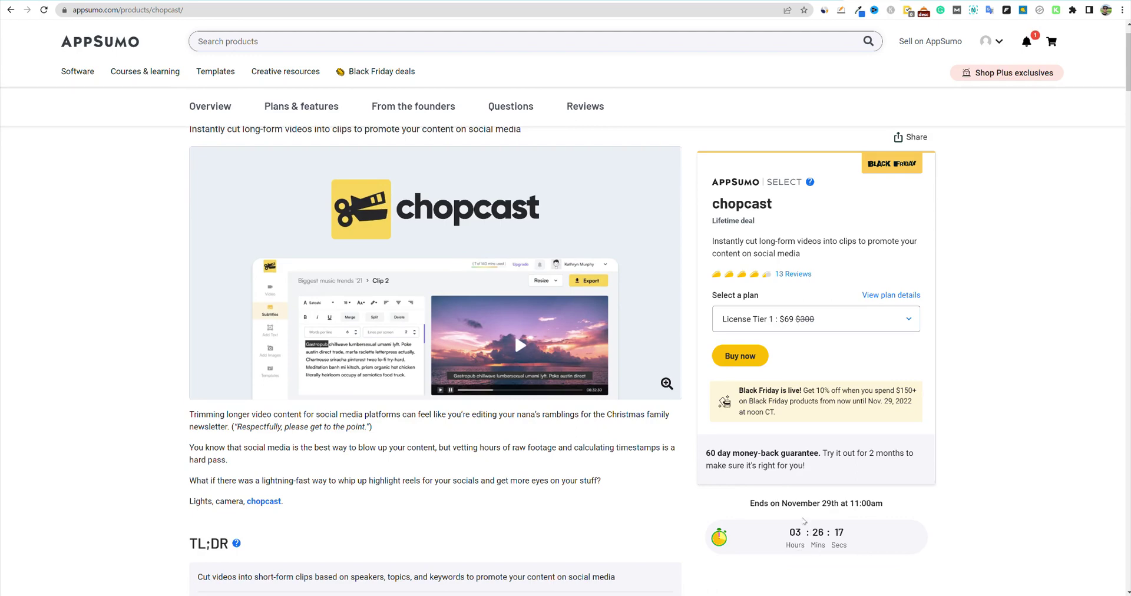
scroll(677, 421, up, 1)
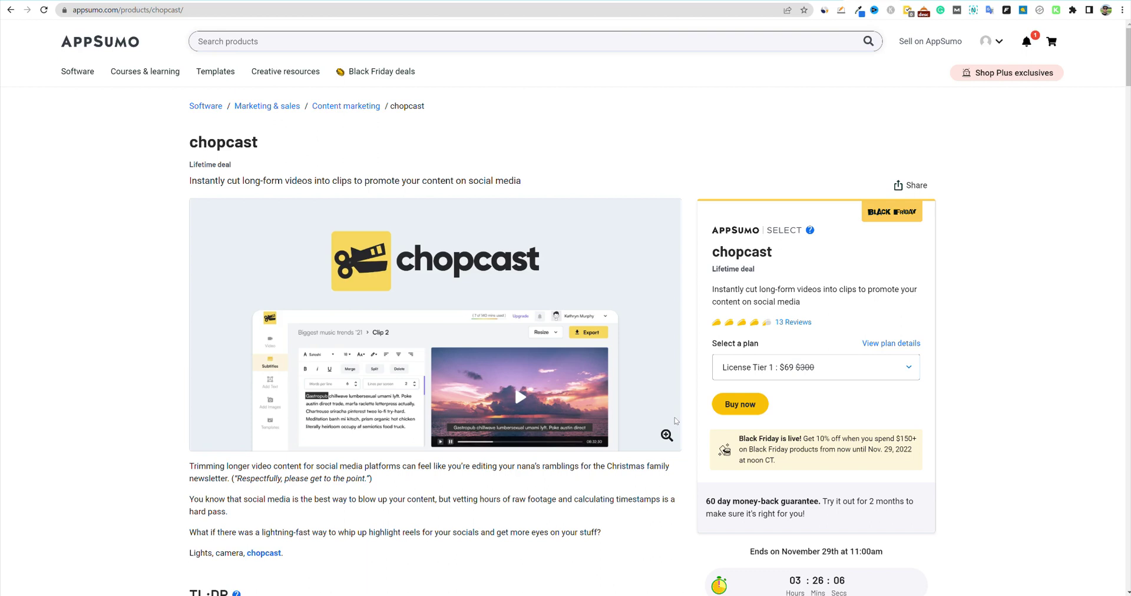
scroll(677, 421, down, 1)
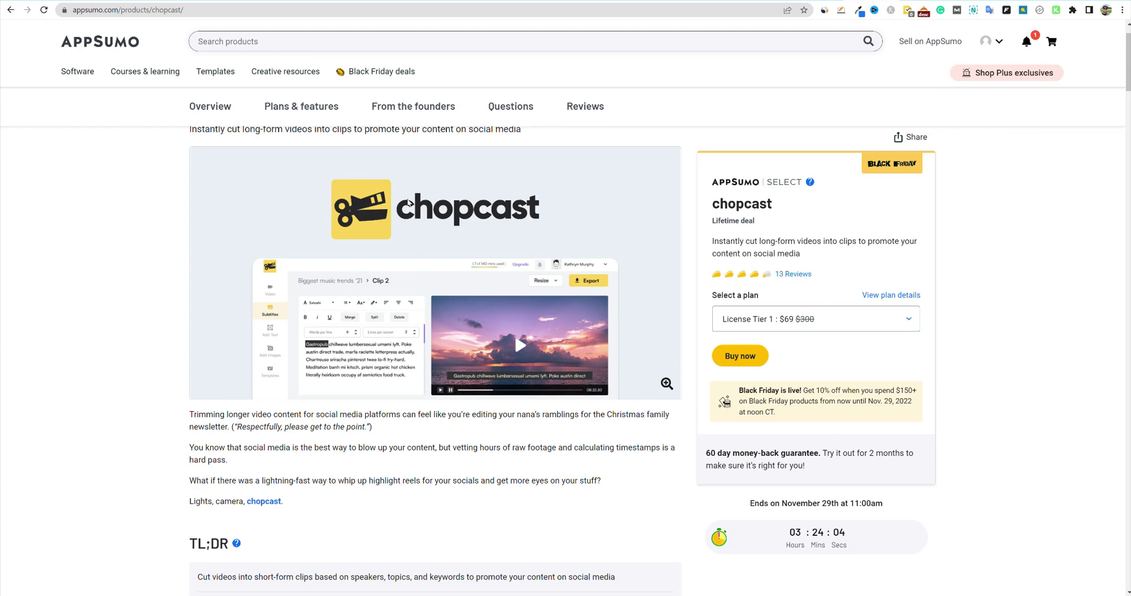
scroll(478, 331, down, 3)
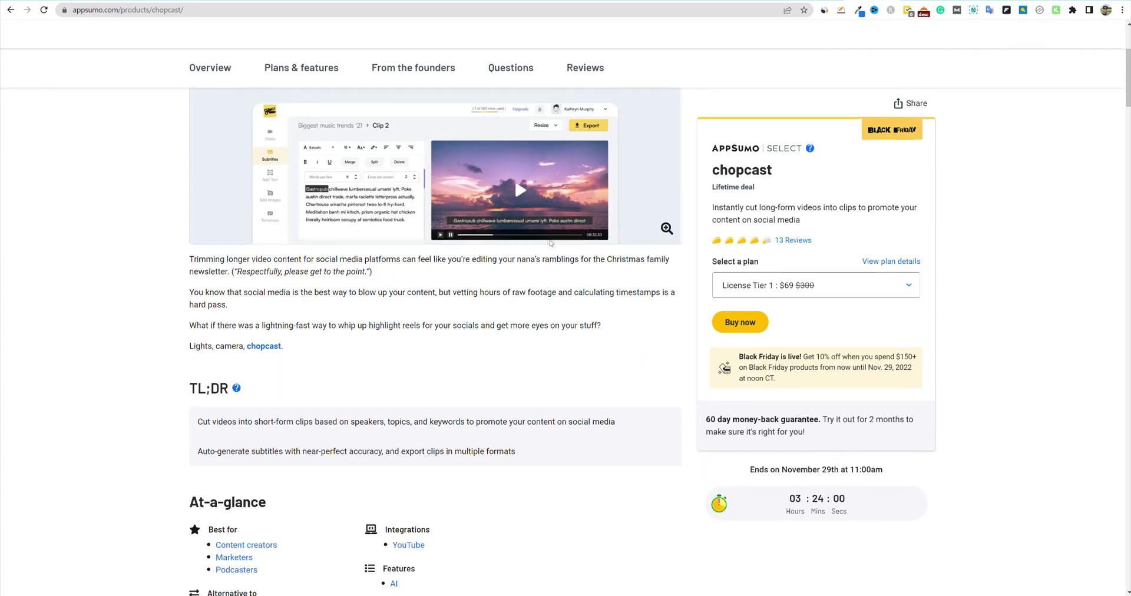
scroll(528, 329, down, 2)
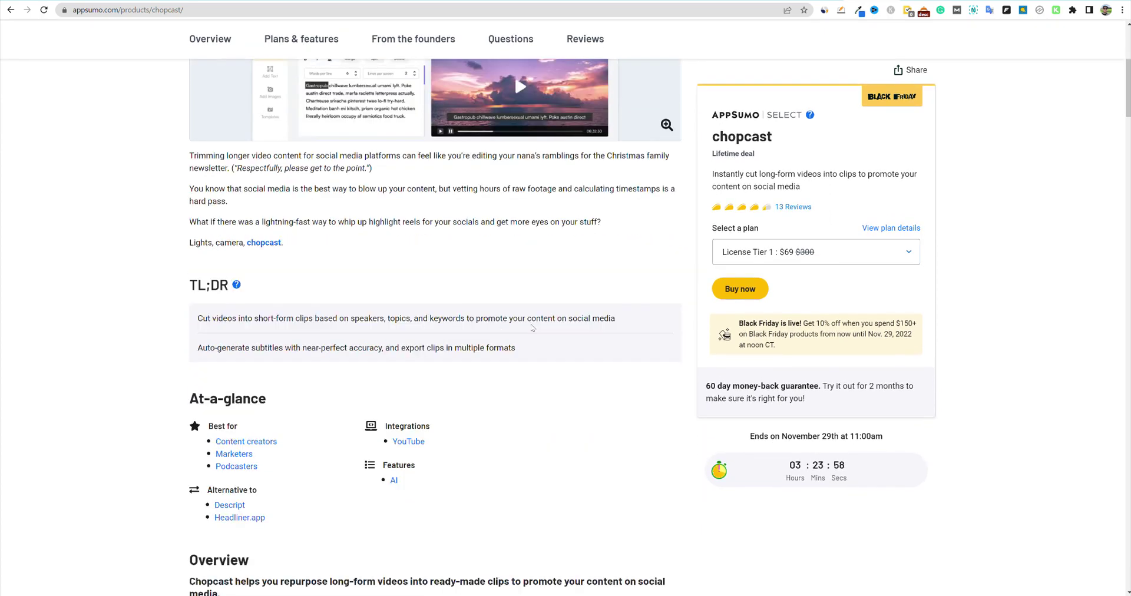
scroll(547, 311, down, 1)
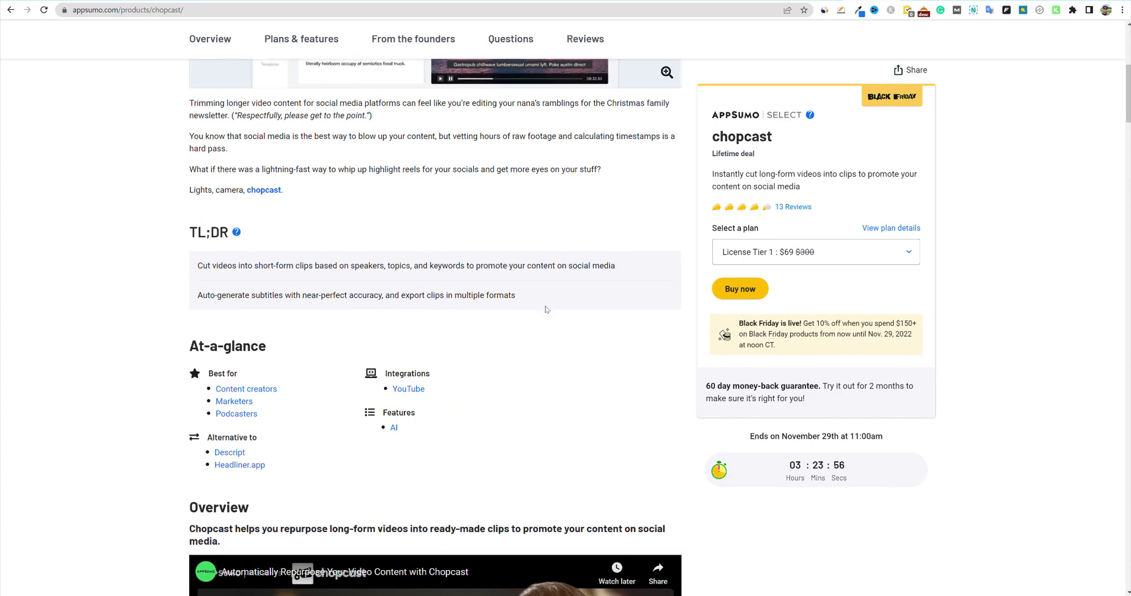
scroll(546, 309, down, 1)
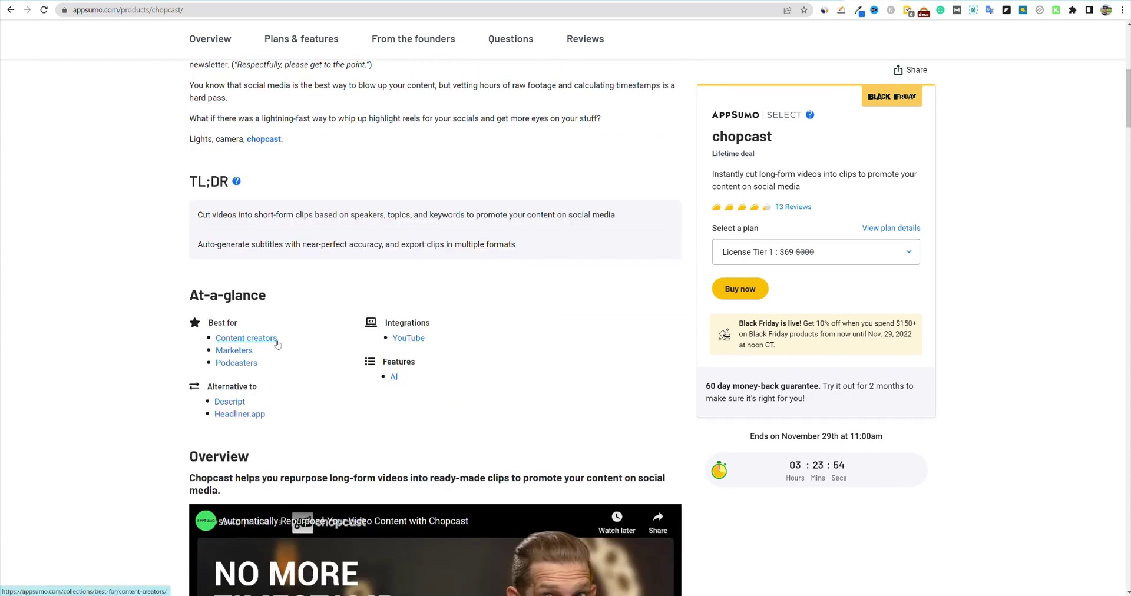
scroll(248, 361, down, 1)
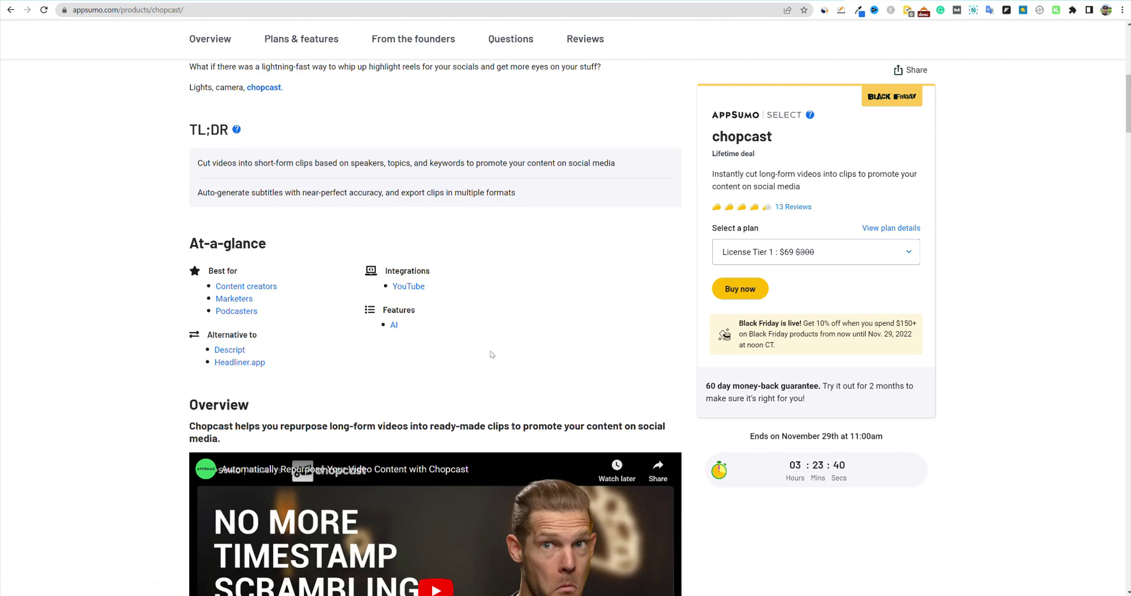
scroll(492, 354, down, 10)
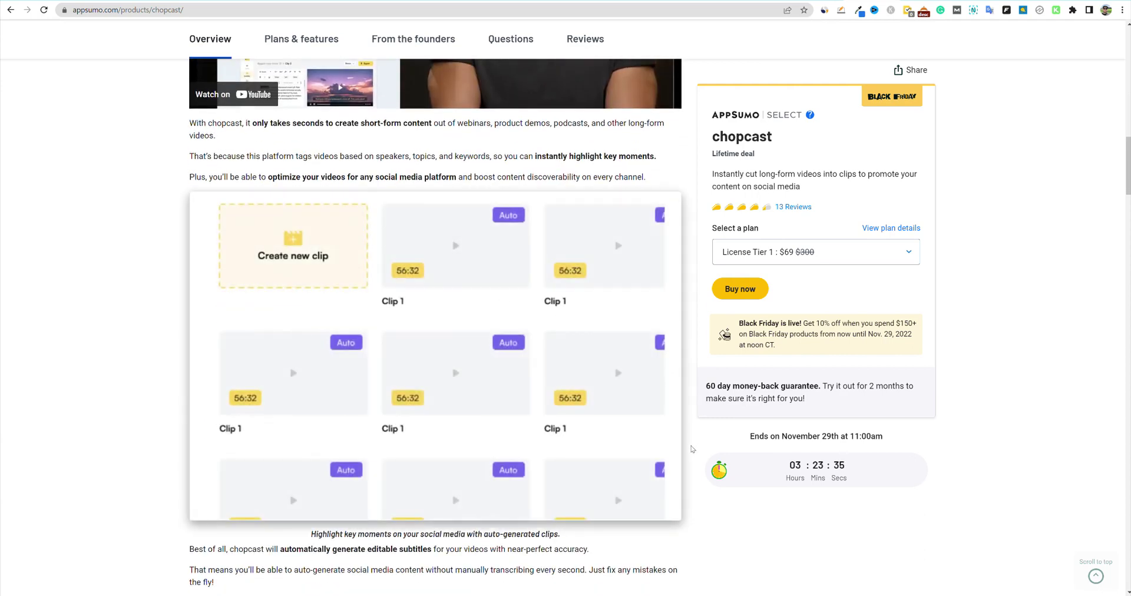
scroll(693, 449, down, 3)
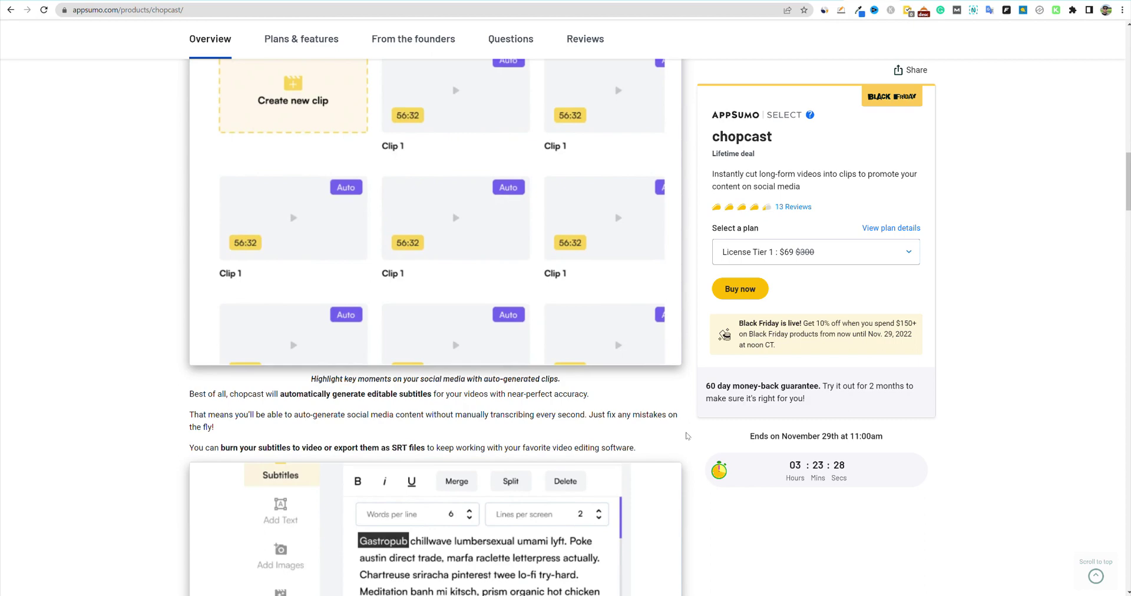
scroll(686, 436, down, 6)
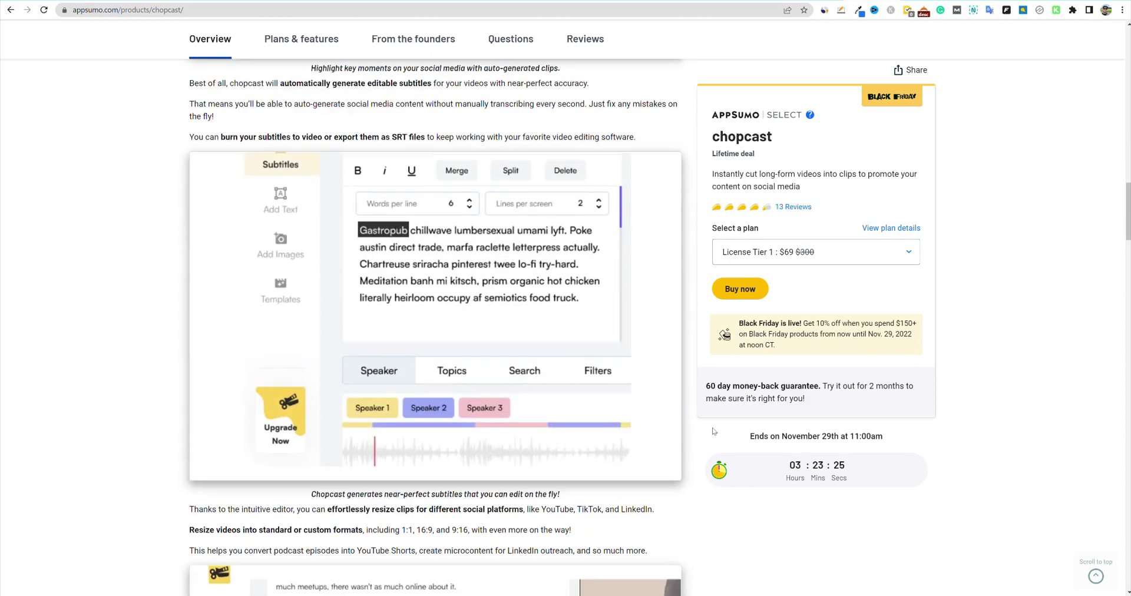
scroll(714, 432, down, 12)
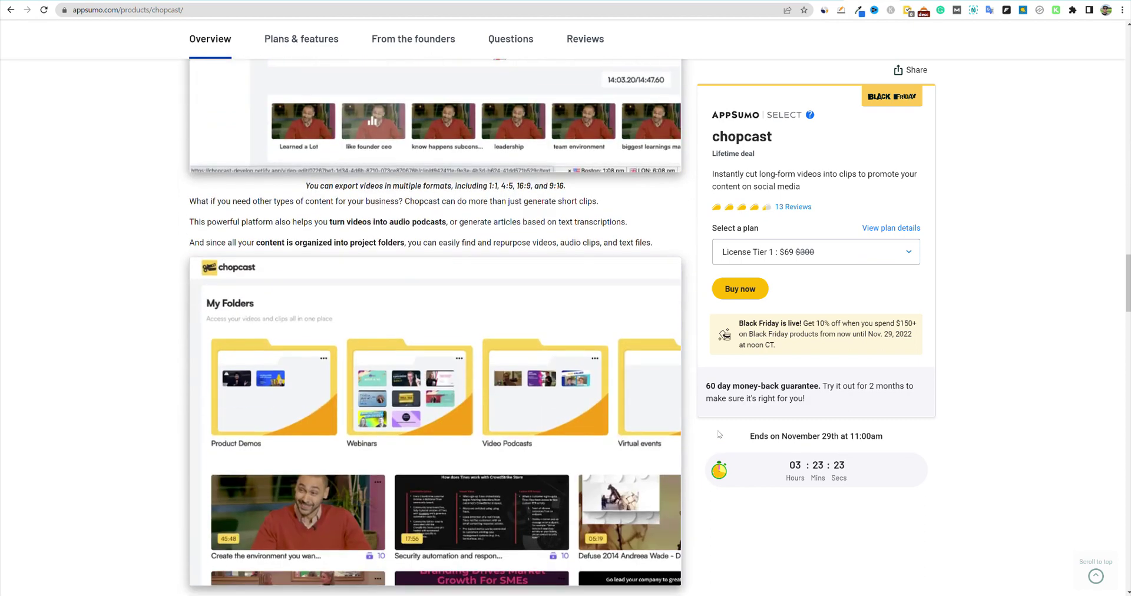
scroll(719, 435, down, 6)
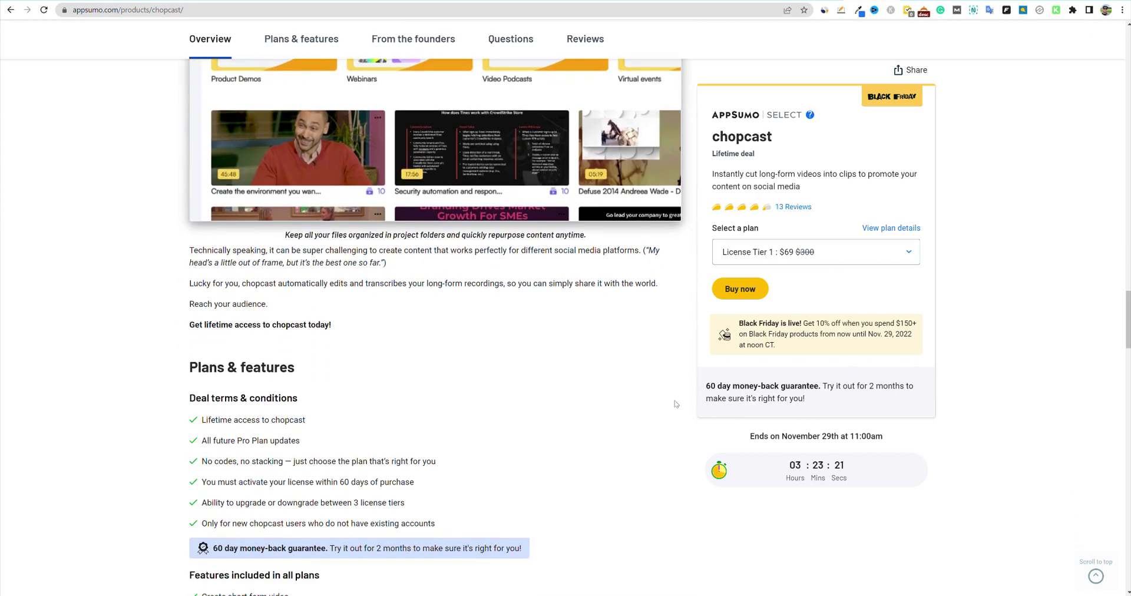
scroll(672, 333, down, 4)
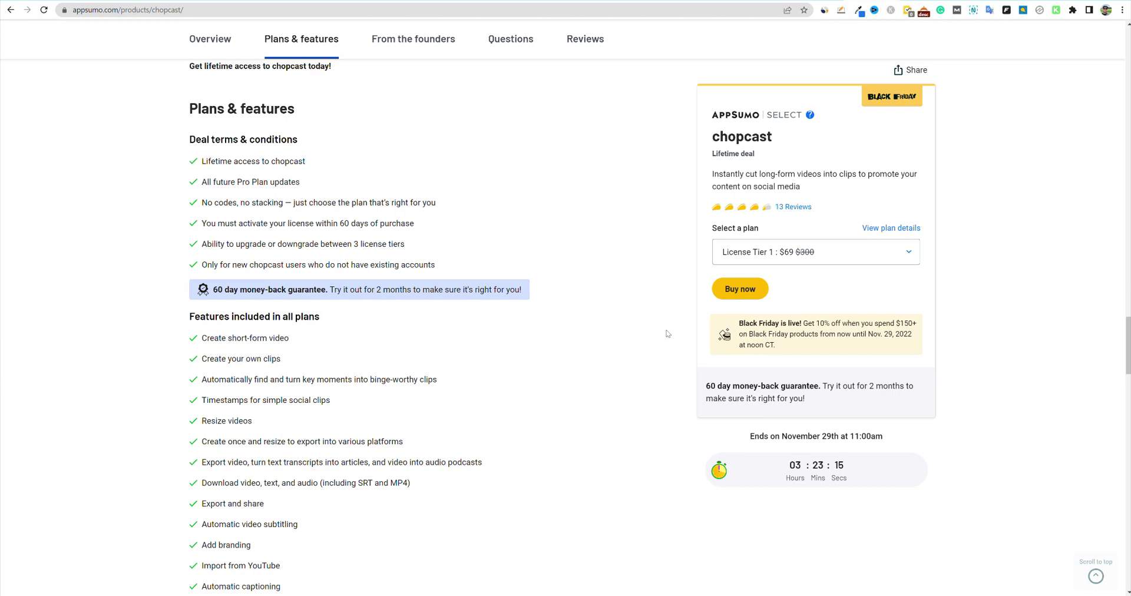
scroll(682, 392, down, 2)
scroll(682, 393, down, 1)
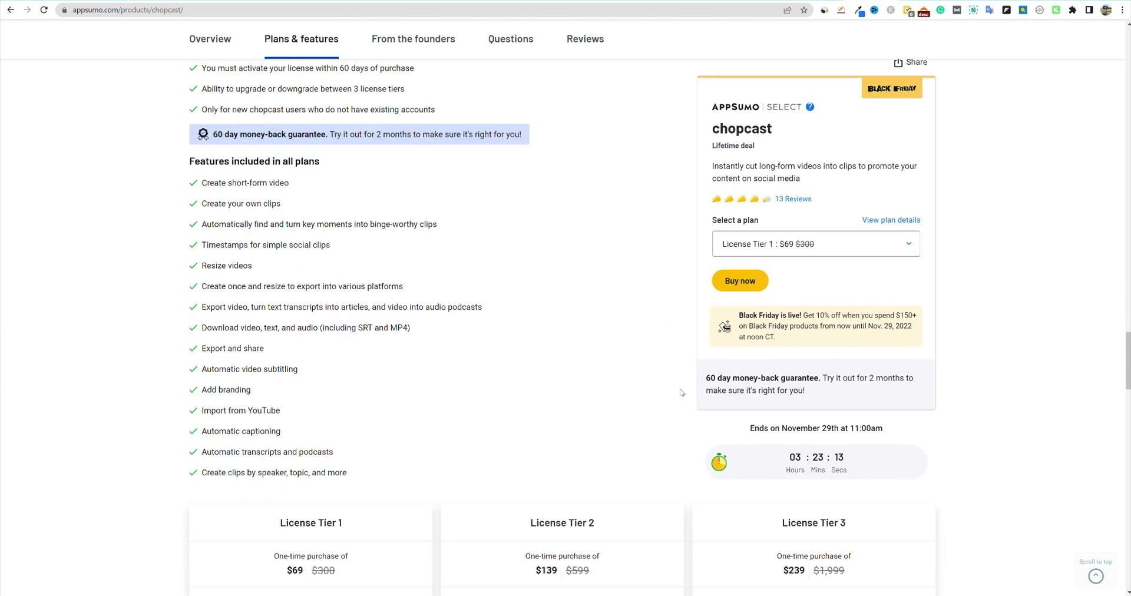
scroll(681, 391, up, 1)
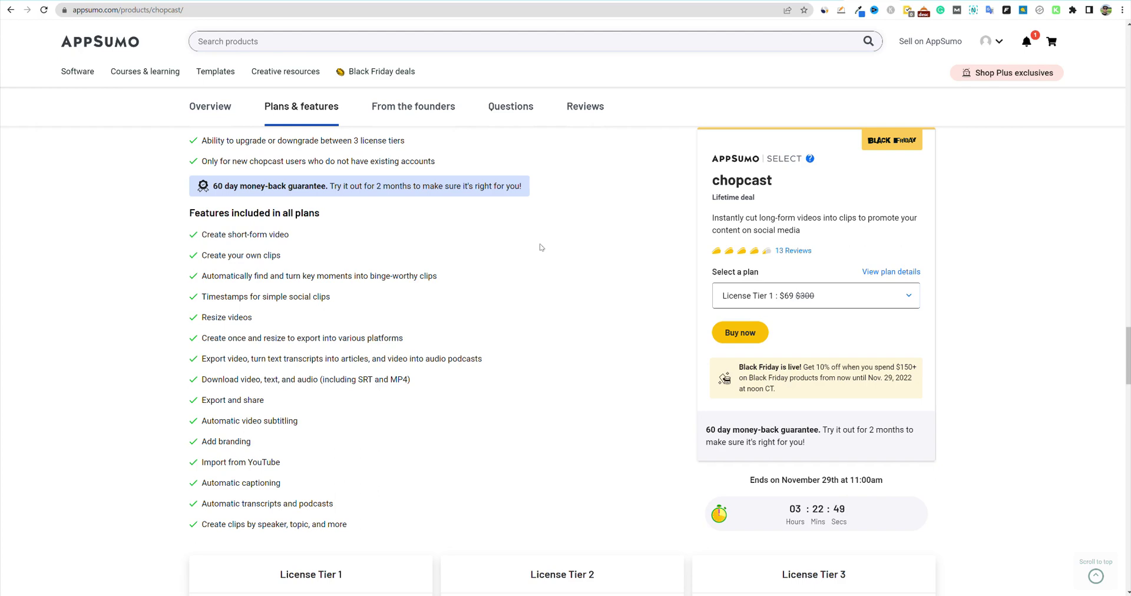
- Scroll down to the License Tier cards priced $69, $139 and $239
scroll(542, 247, down, 3)
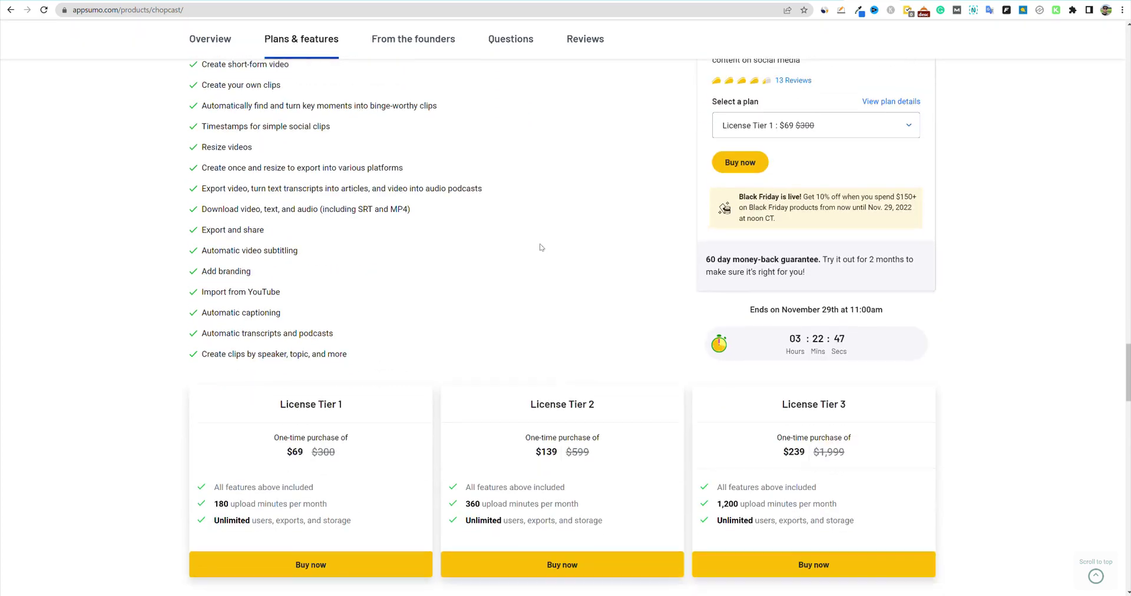
scroll(541, 247, down, 1)
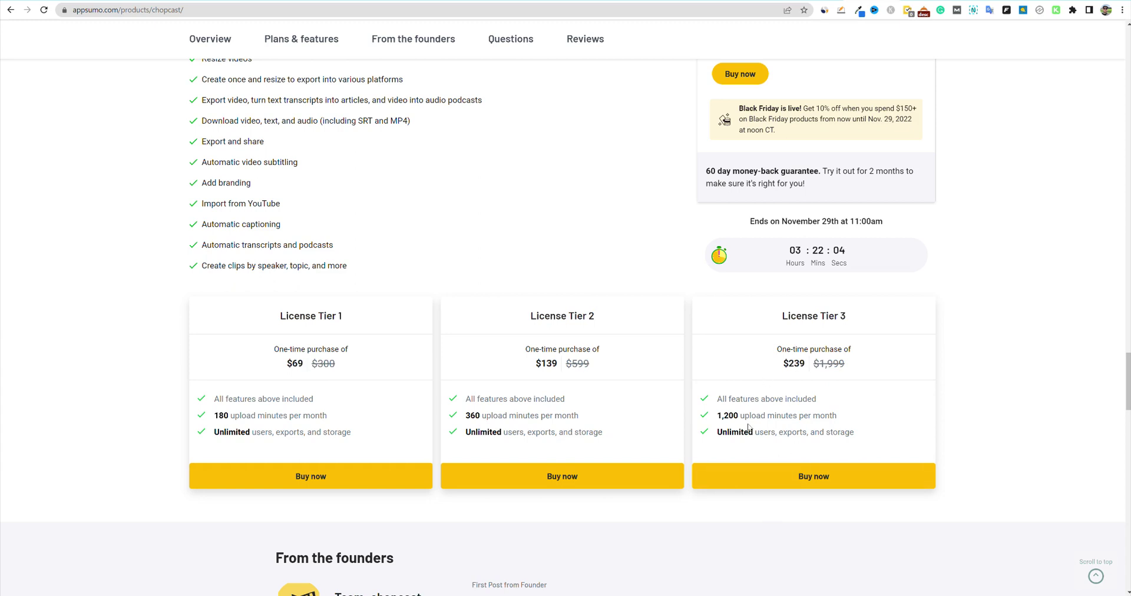
- In Calculator, clear the previous result and compute 25 × 20 = 500
key(alt+Tab)
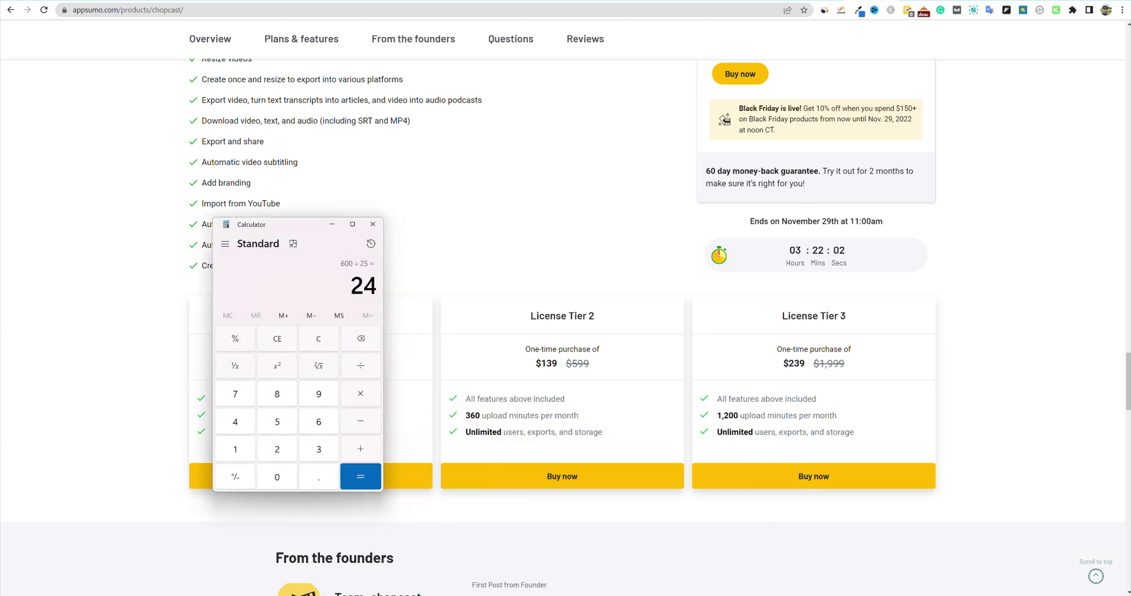
click(285, 338)
click(281, 449)
click(284, 424)
click(361, 395)
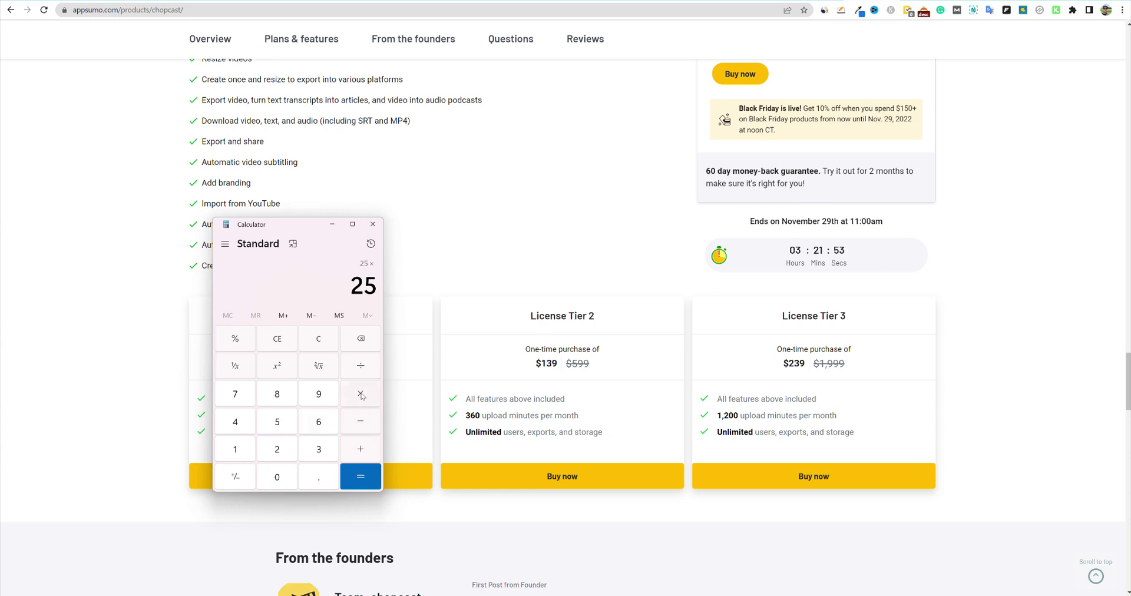
click(288, 448)
click(277, 476)
click(360, 477)
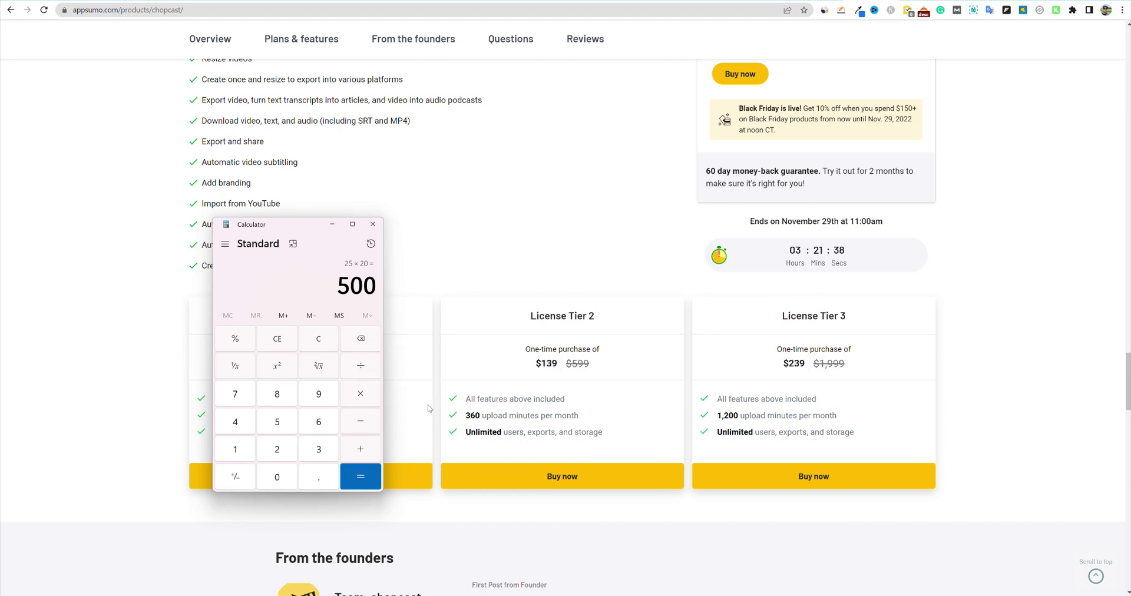
- Clear it, compute 10 × 20 = 200, and minimize Calculator
click(281, 342)
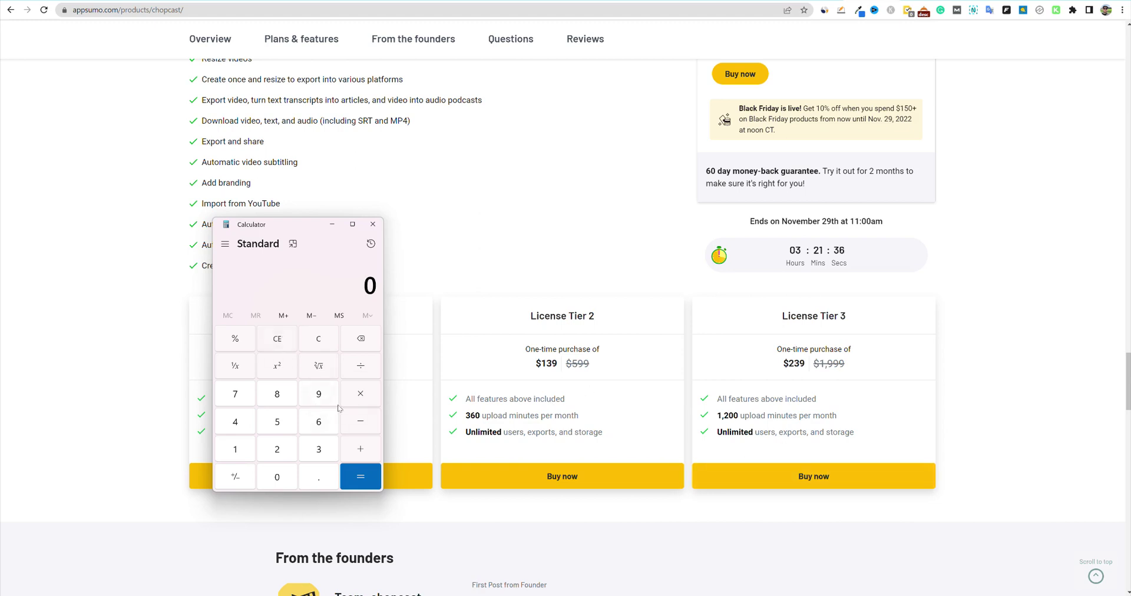
click(244, 451)
click(277, 477)
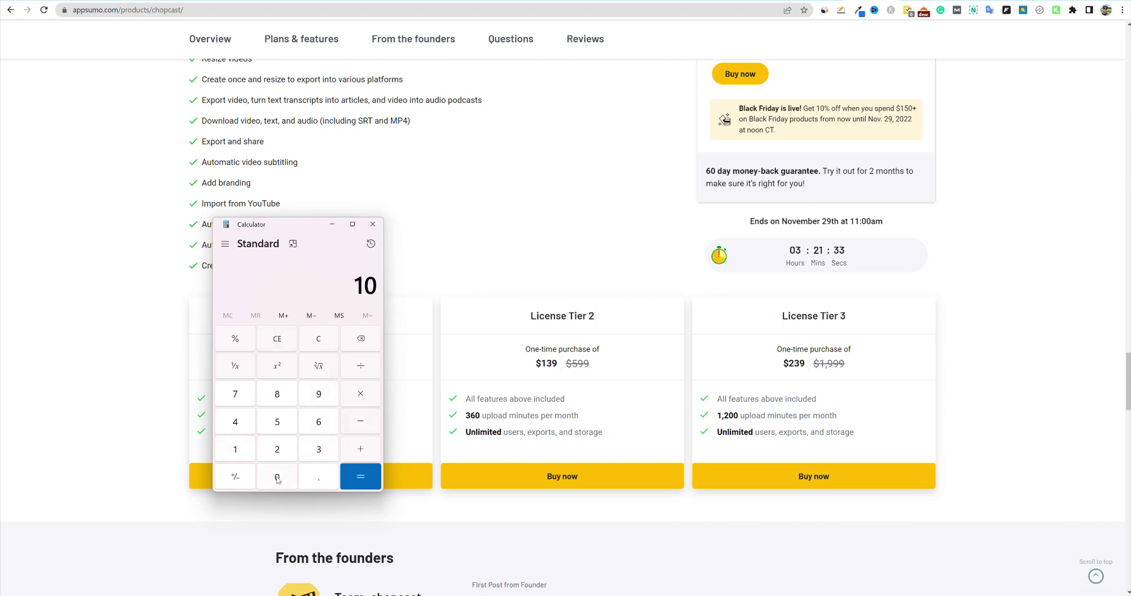
click(362, 395)
click(276, 451)
click(275, 478)
click(351, 483)
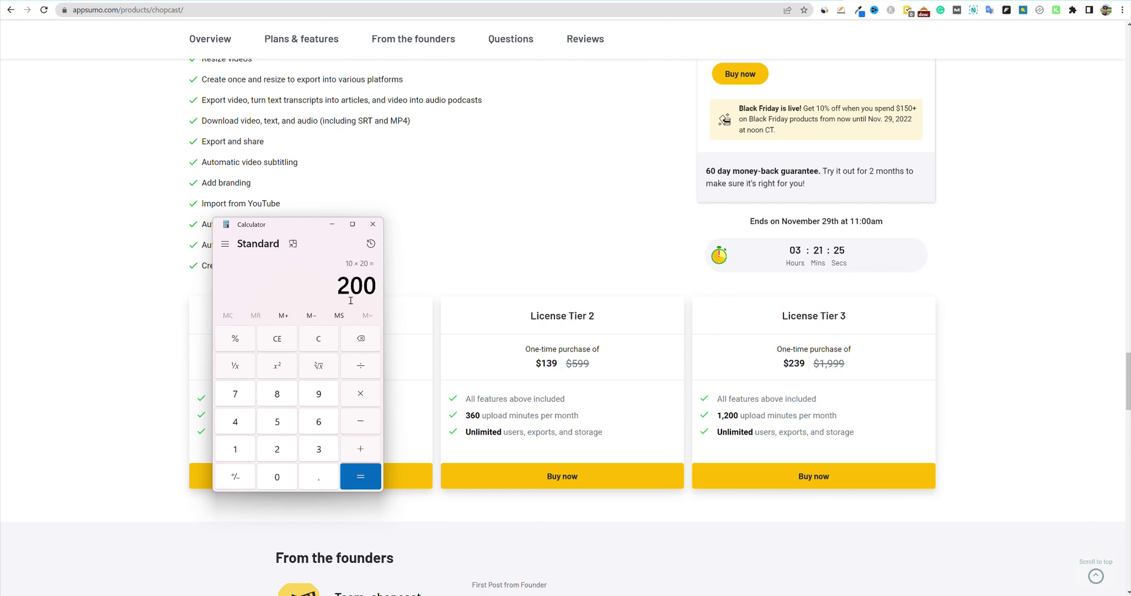
click(562, 318)
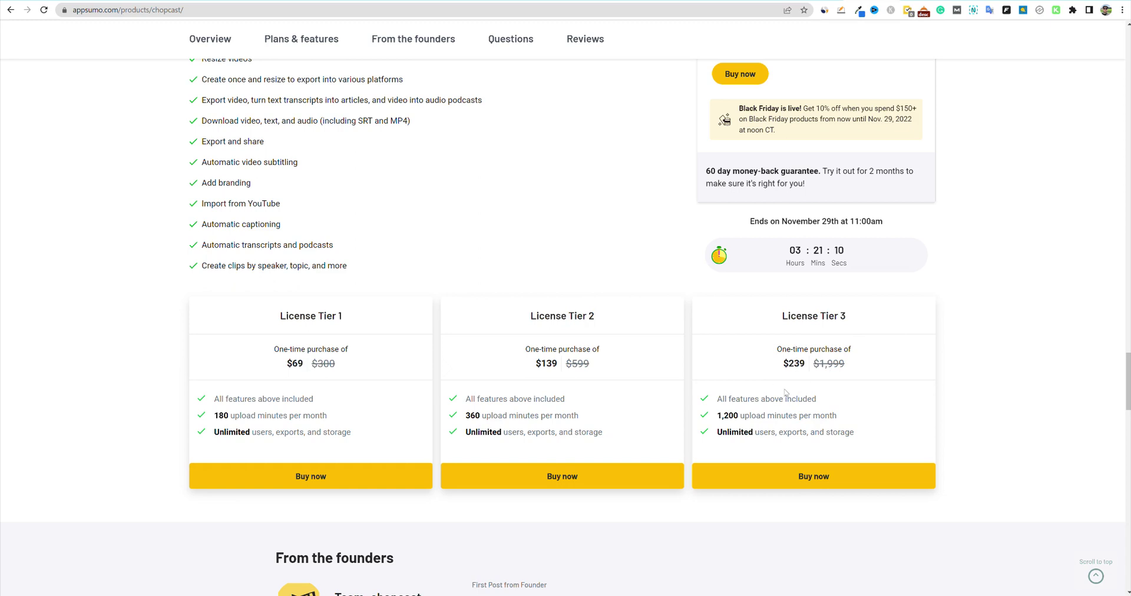
- Browse the chopcast deal page, jumping to customer reviews and back to the top
scroll(785, 391, down, 6)
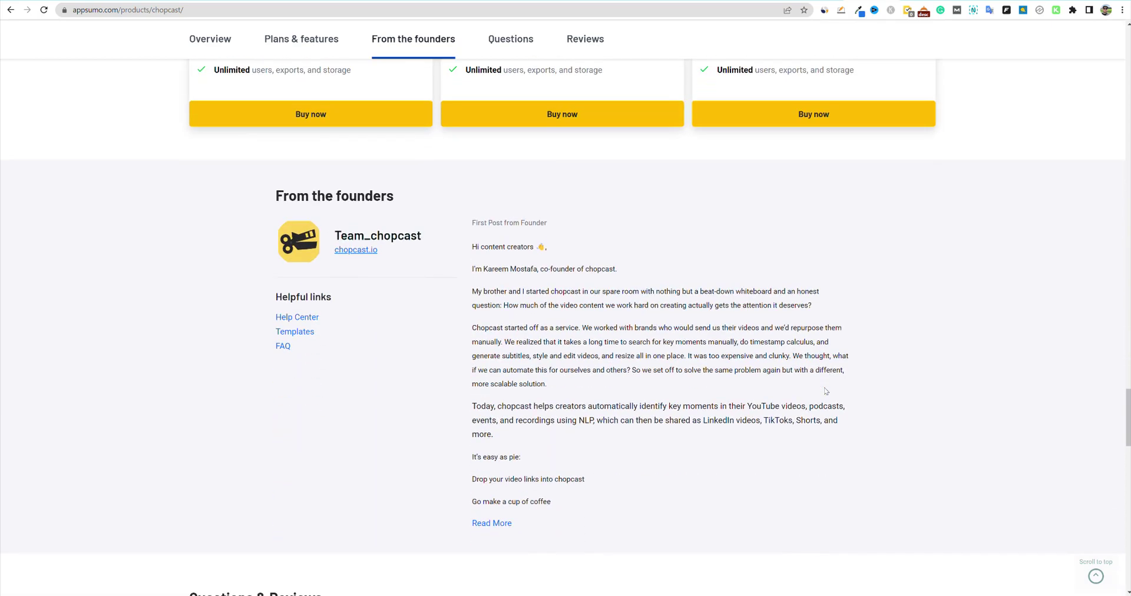
scroll(828, 389, down, 7)
scroll(830, 353, up, 10)
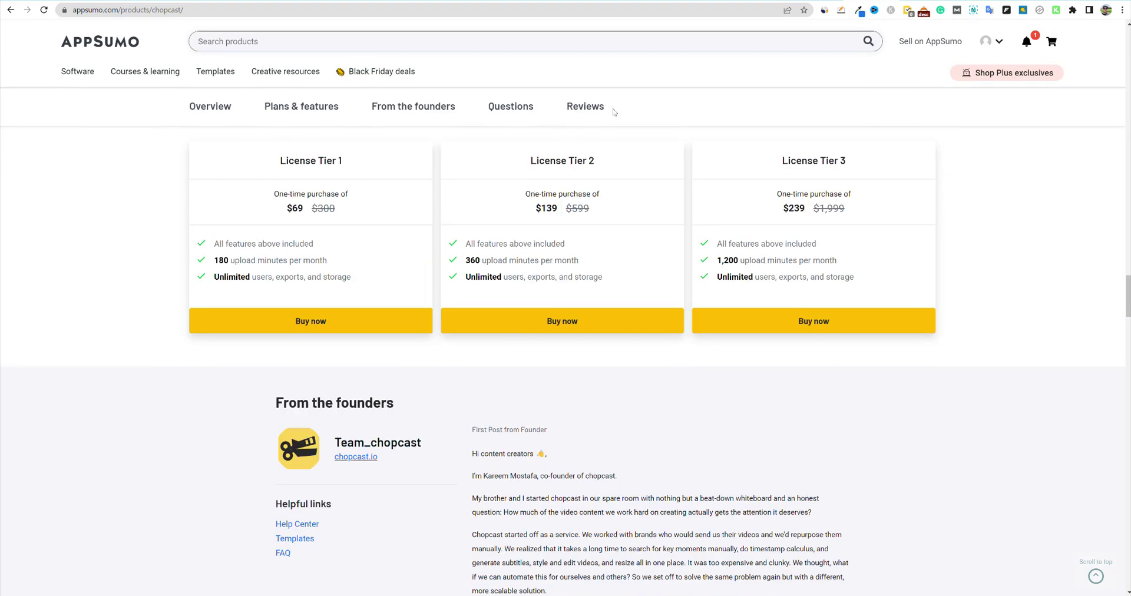
scroll(630, 241, up, 3)
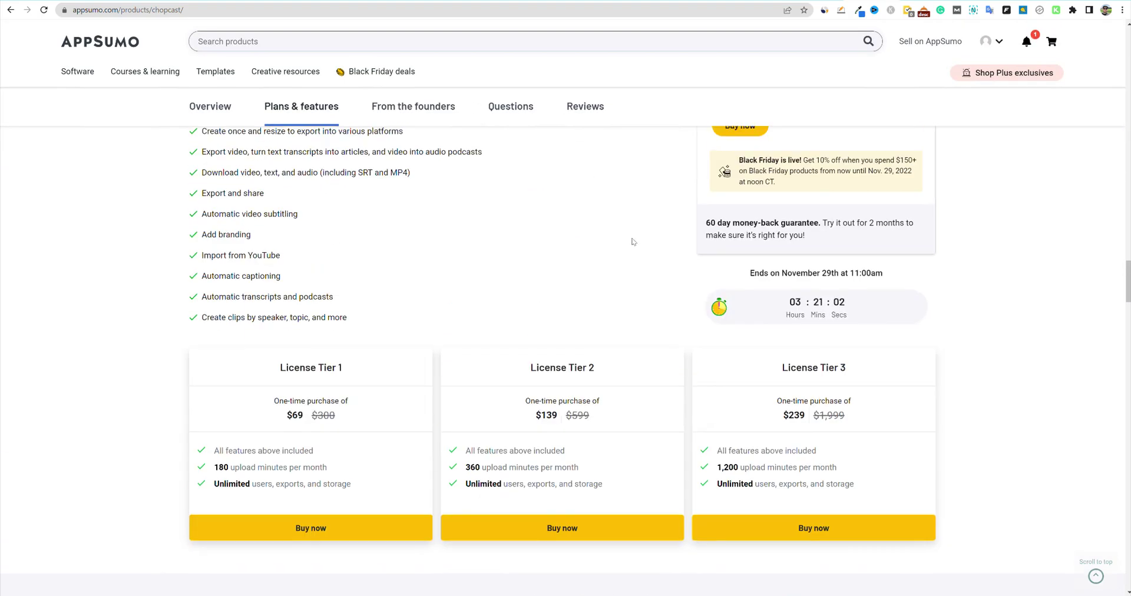
click(589, 106)
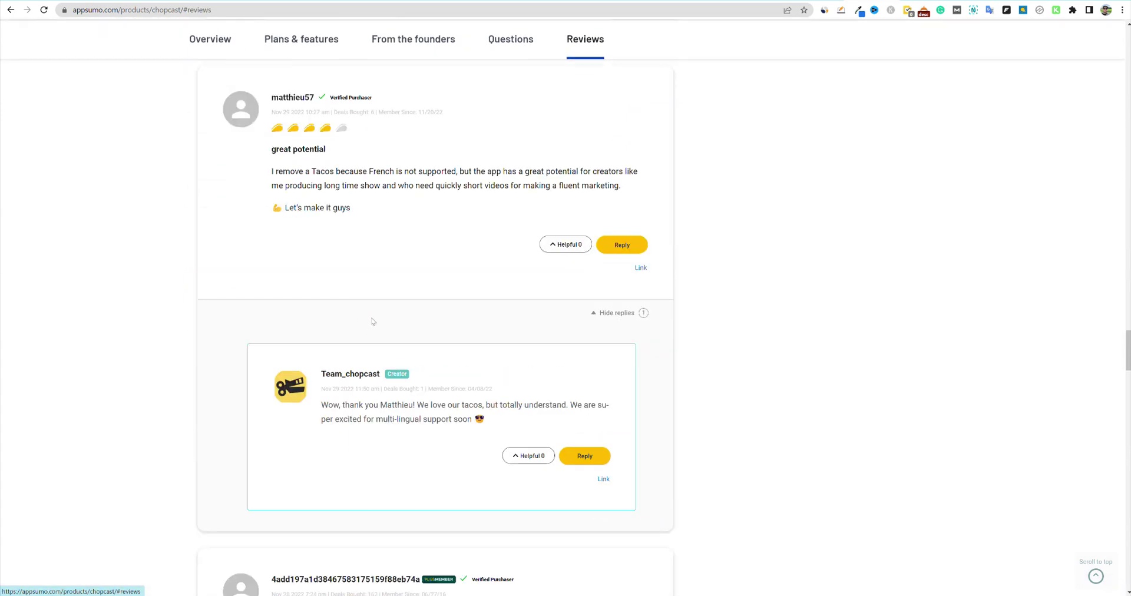
scroll(368, 324, down, 14)
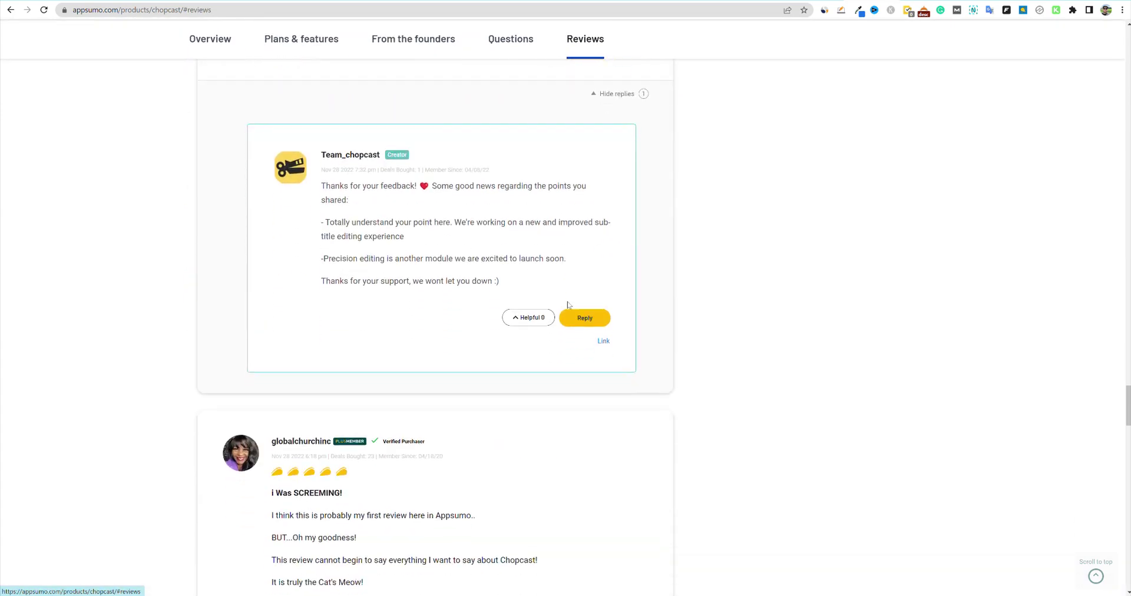
scroll(338, 439, down, 1)
scroll(811, 352, up, 10)
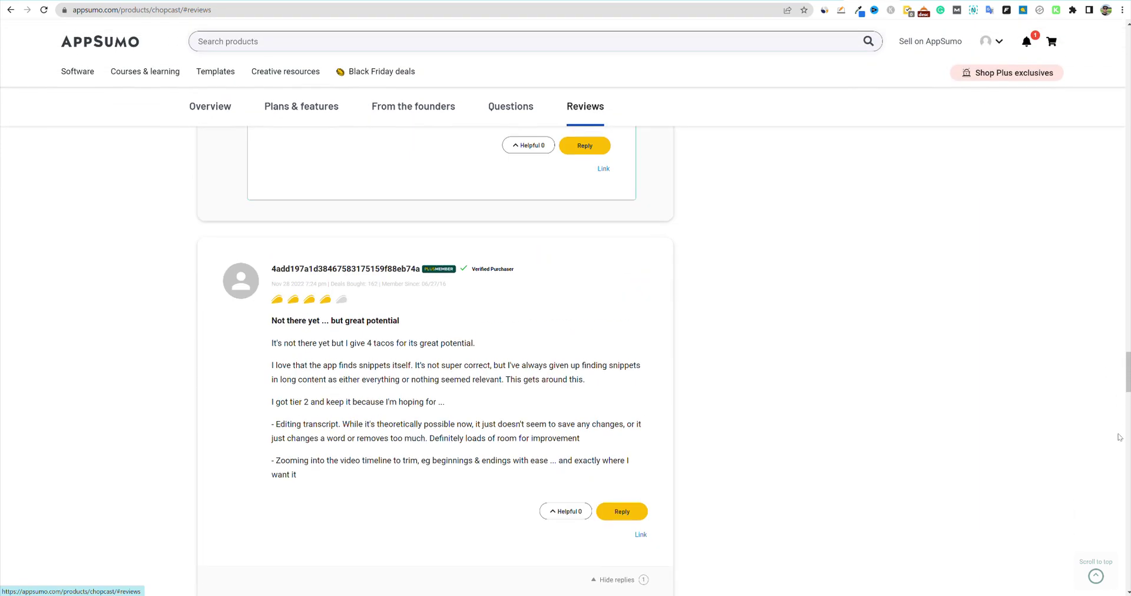
click(1095, 577)
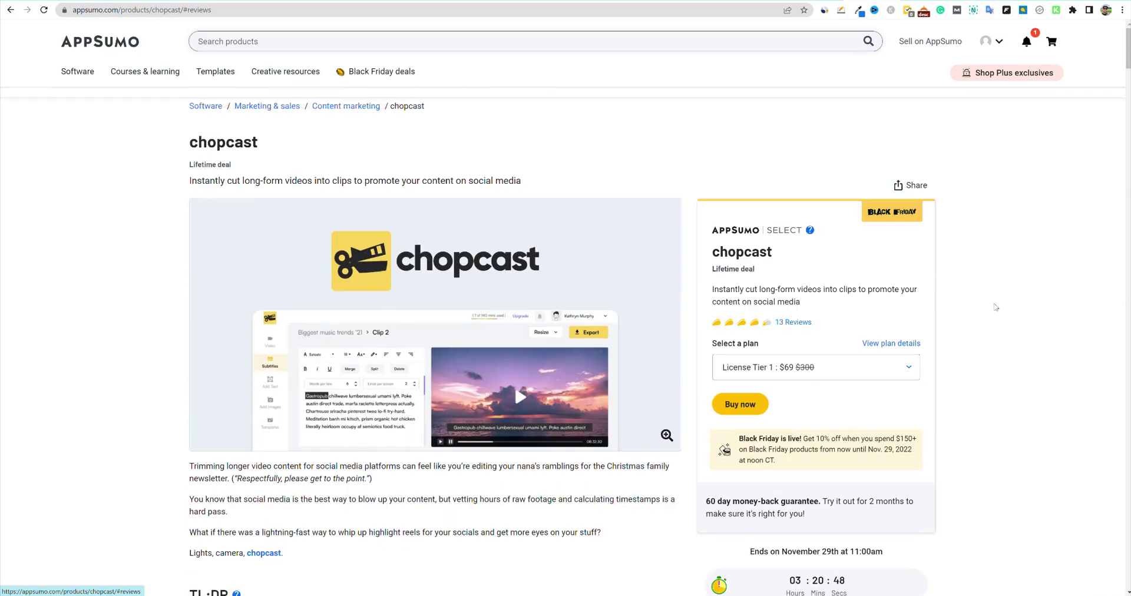
- Scroll to the License Tier cards and highlight Tier 3's 1,200 upload minutes per month
scroll(768, 282, down, 1)
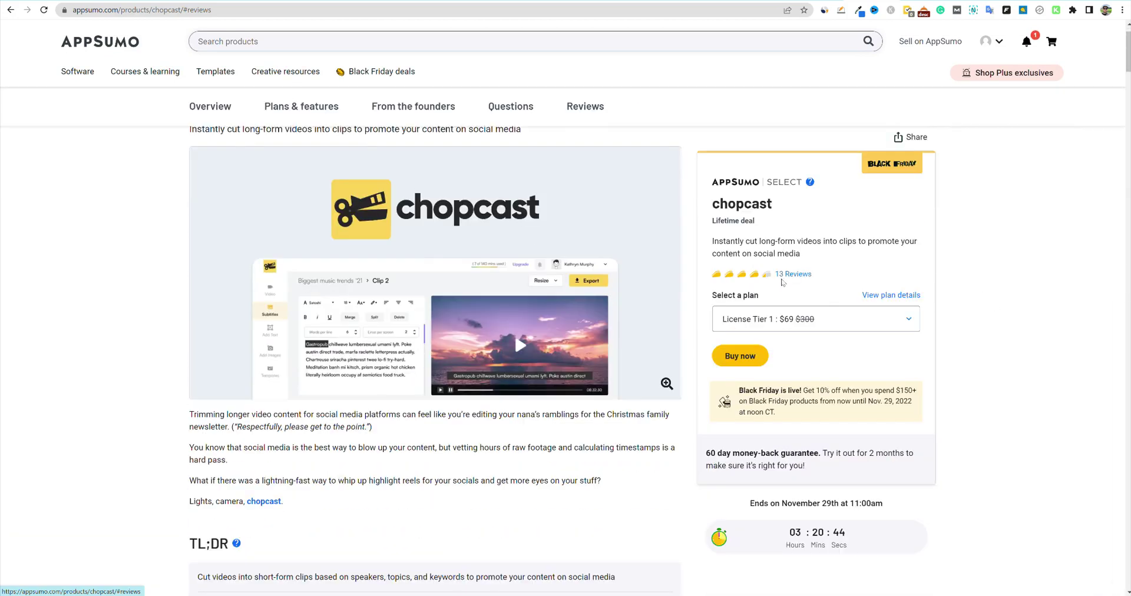
scroll(623, 330, down, 1)
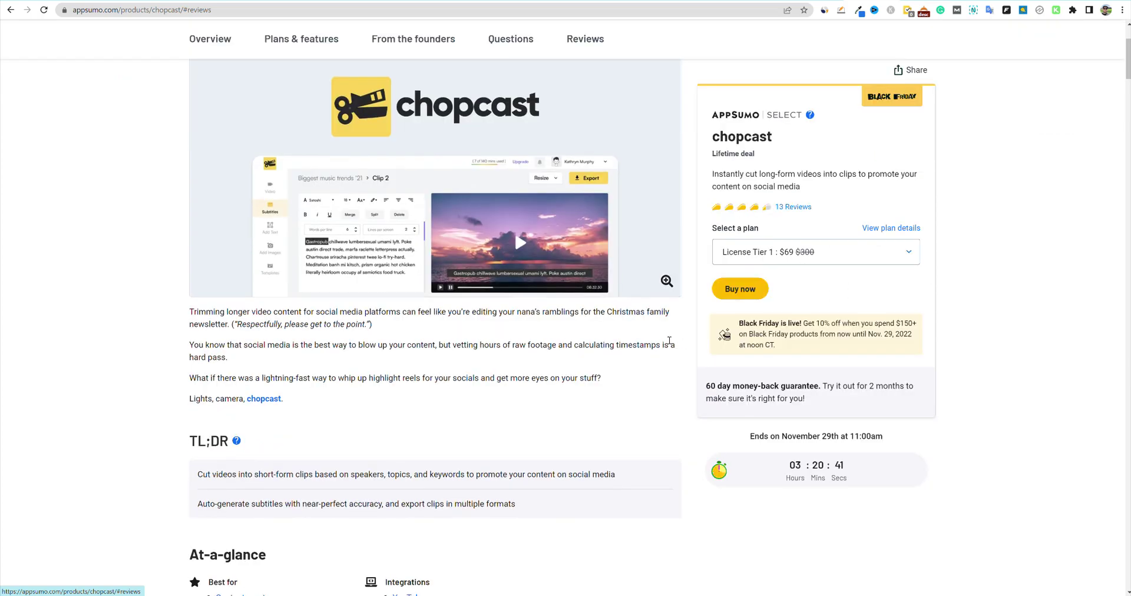
scroll(622, 330, up, 2)
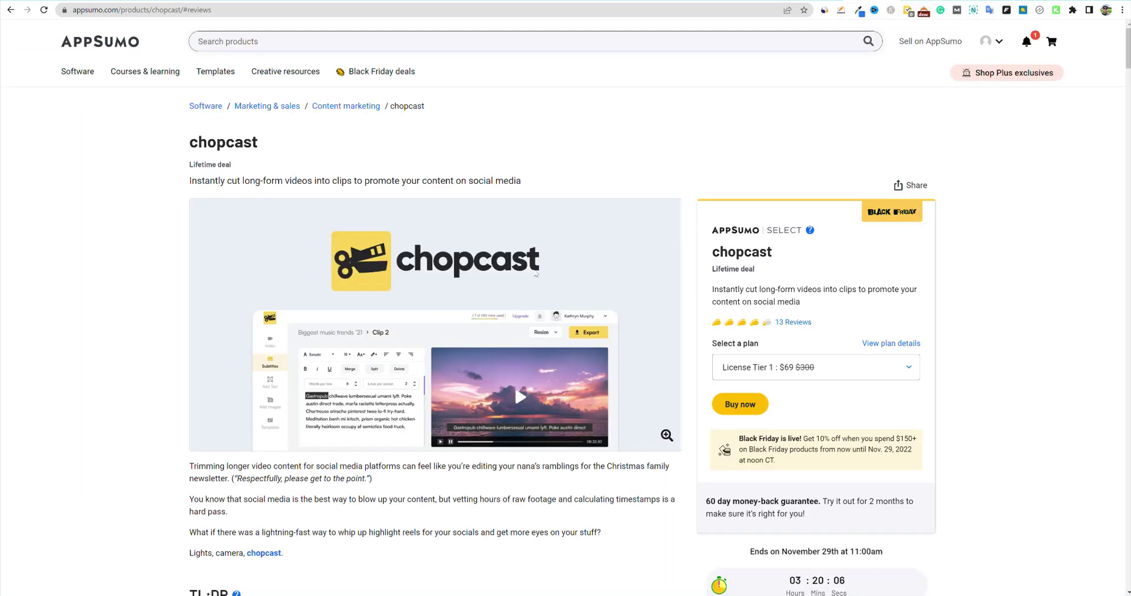
scroll(508, 265, down, 15)
scroll(766, 368, up, 1)
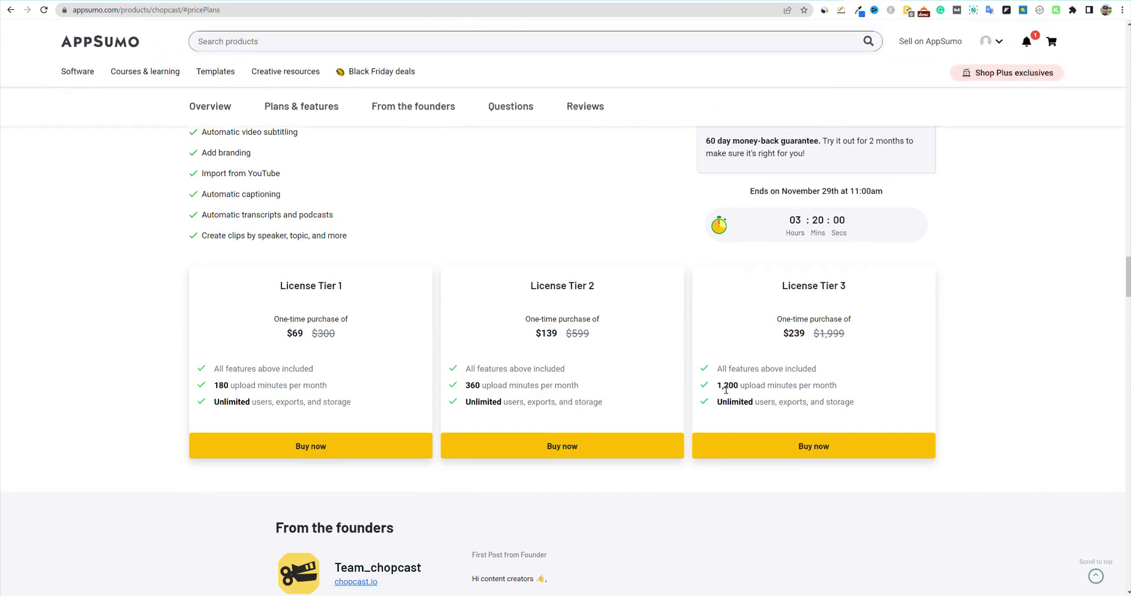
drag(717, 387, 847, 383)
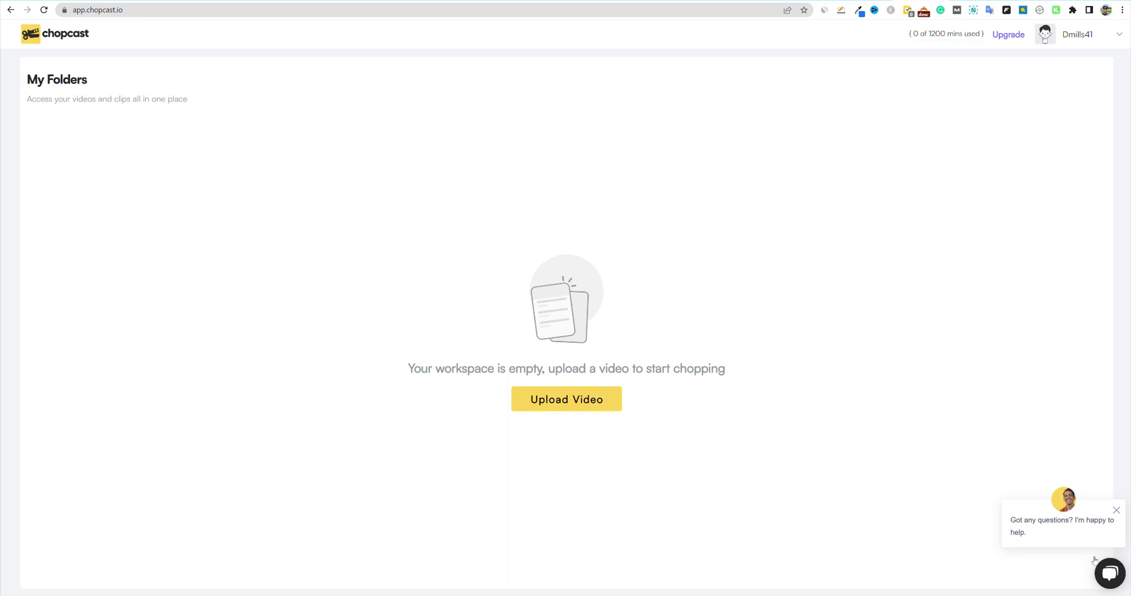
- Open the support chat, pick Support question, close it, then start a video upload
click(1114, 575)
click(1114, 576)
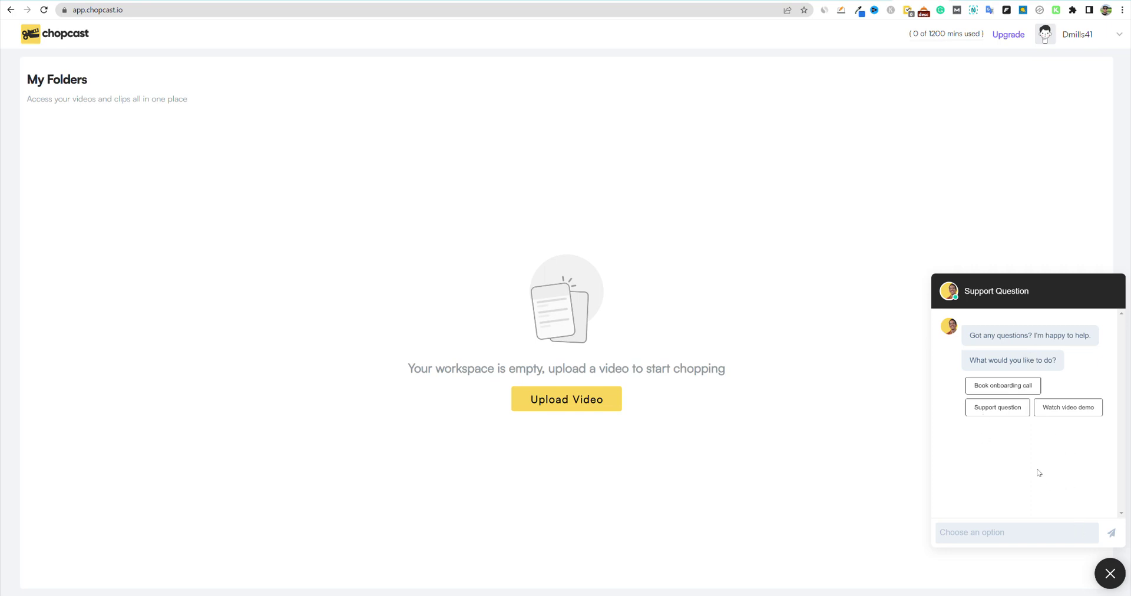
click(1011, 414)
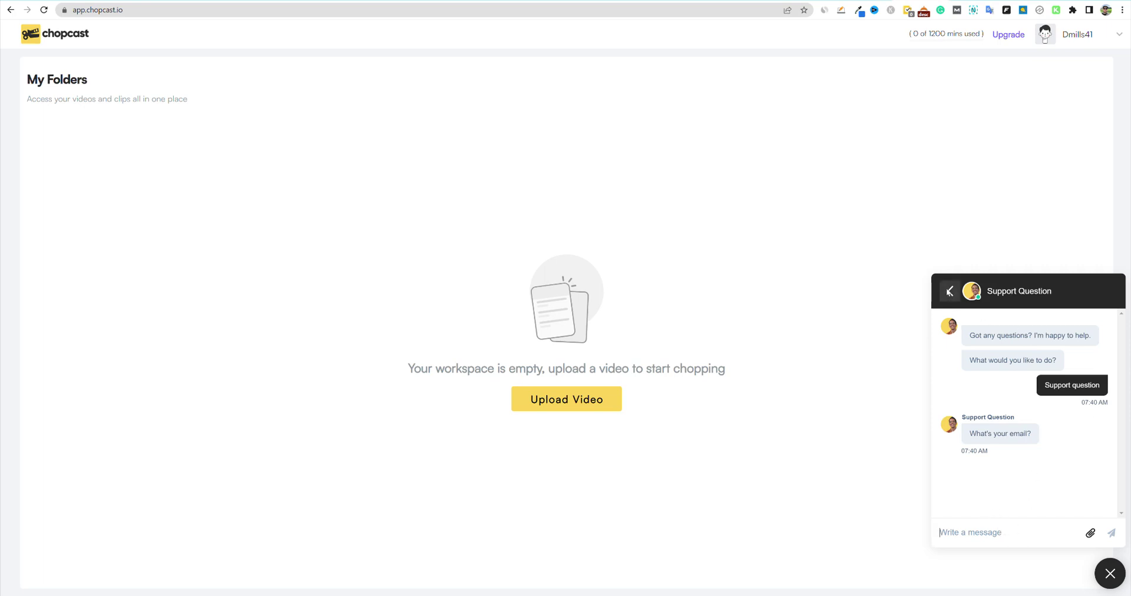
click(1110, 570)
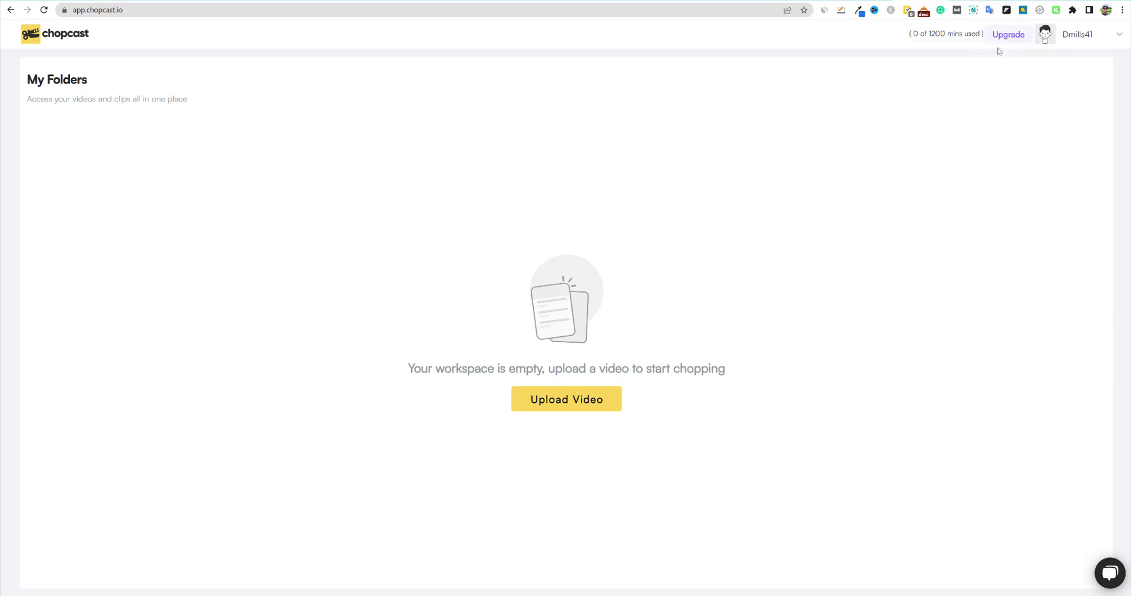
click(589, 406)
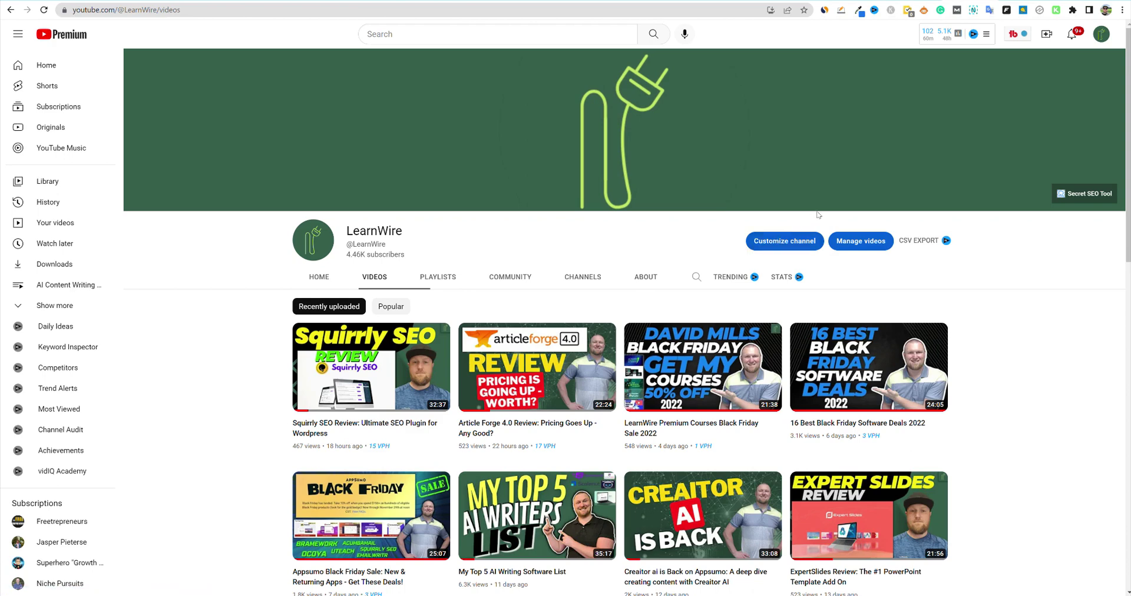
- Collapse the YouTube sidebar, scroll the Videos tab, and open and pause the SiteGround Review video
click(17, 34)
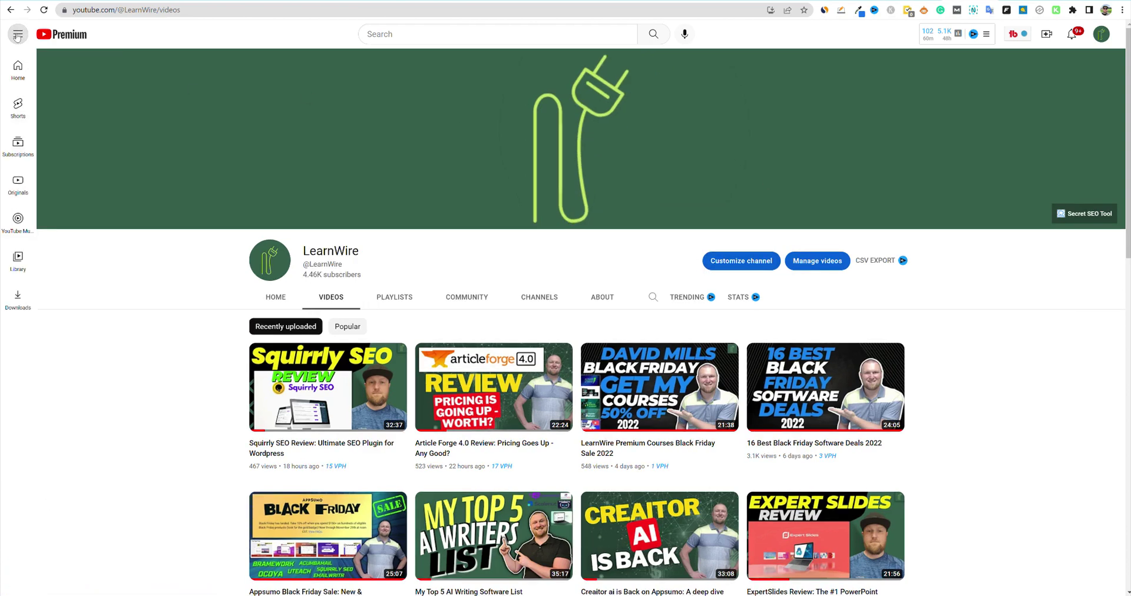
scroll(684, 366, down, 2)
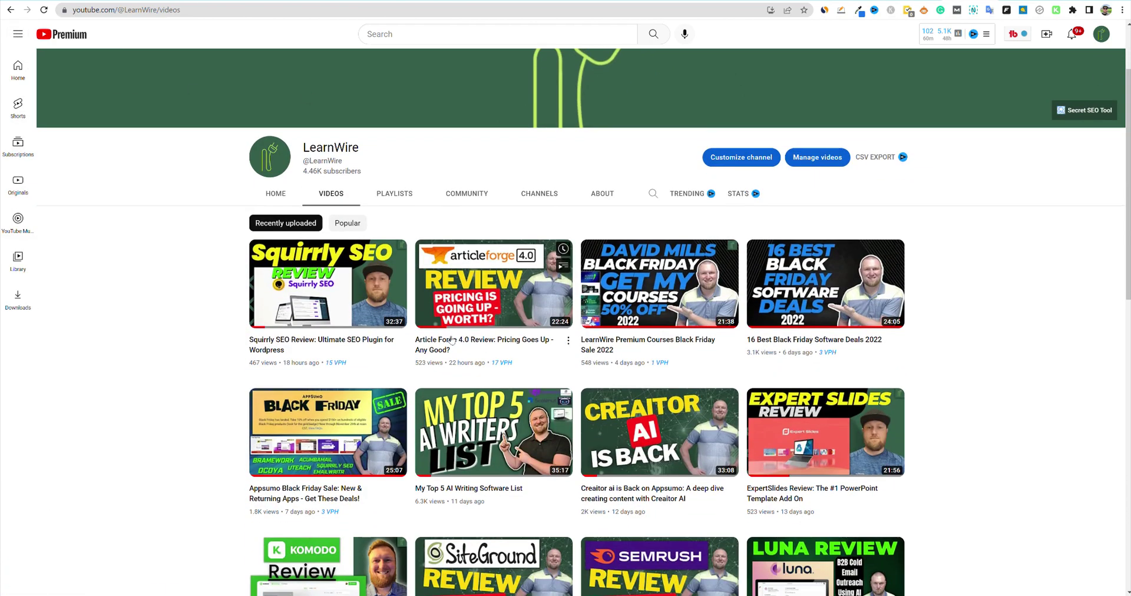
scroll(884, 374, down, 3)
scroll(766, 383, down, 1)
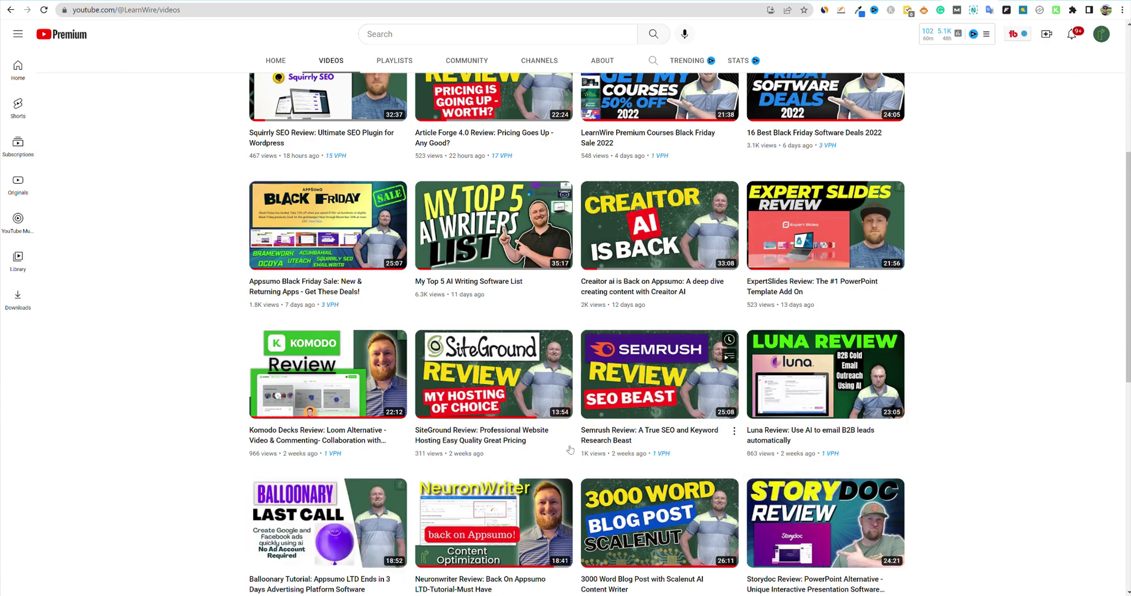
click(489, 437)
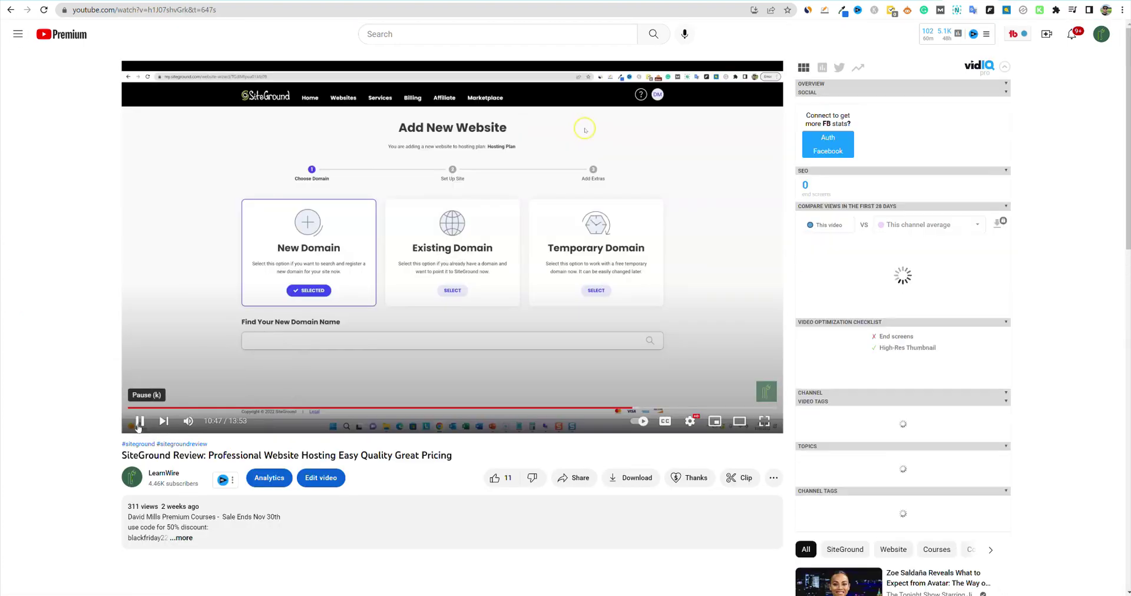
click(139, 424)
- Copy the SiteGround Review video URL, paste it into Chopcast's YouTube link field, and upload
click(221, 10)
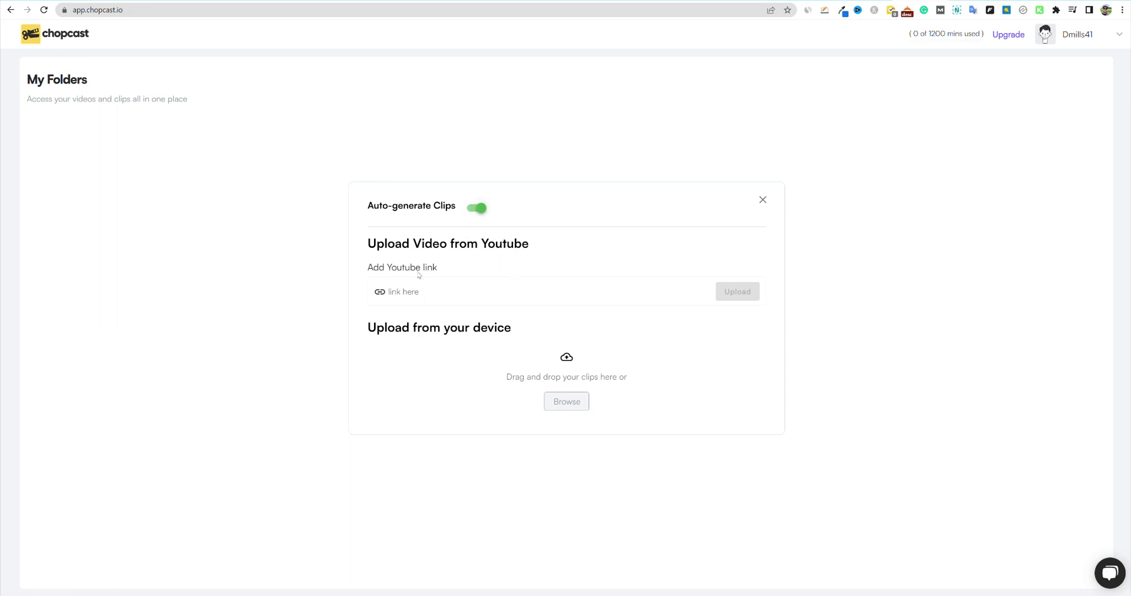
click(422, 295)
text(https://www.youtube.com/watch?v=h1507shvGrk&t=647s)
click(735, 292)
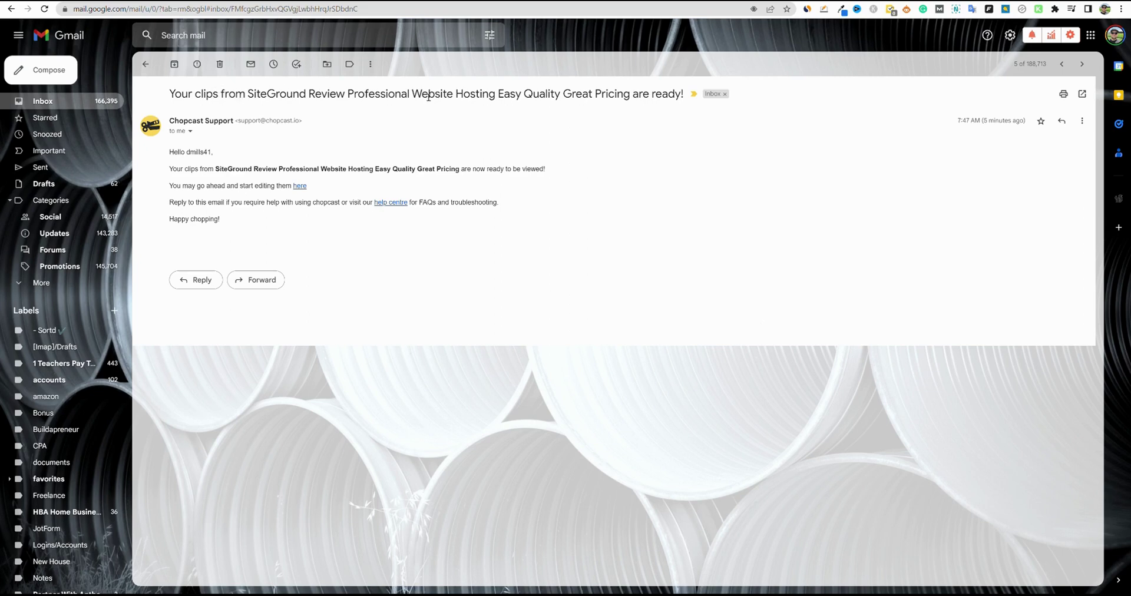
- Highlight the video title in the email subject and return to the Chopcast tab
drag(619, 94, 256, 92)
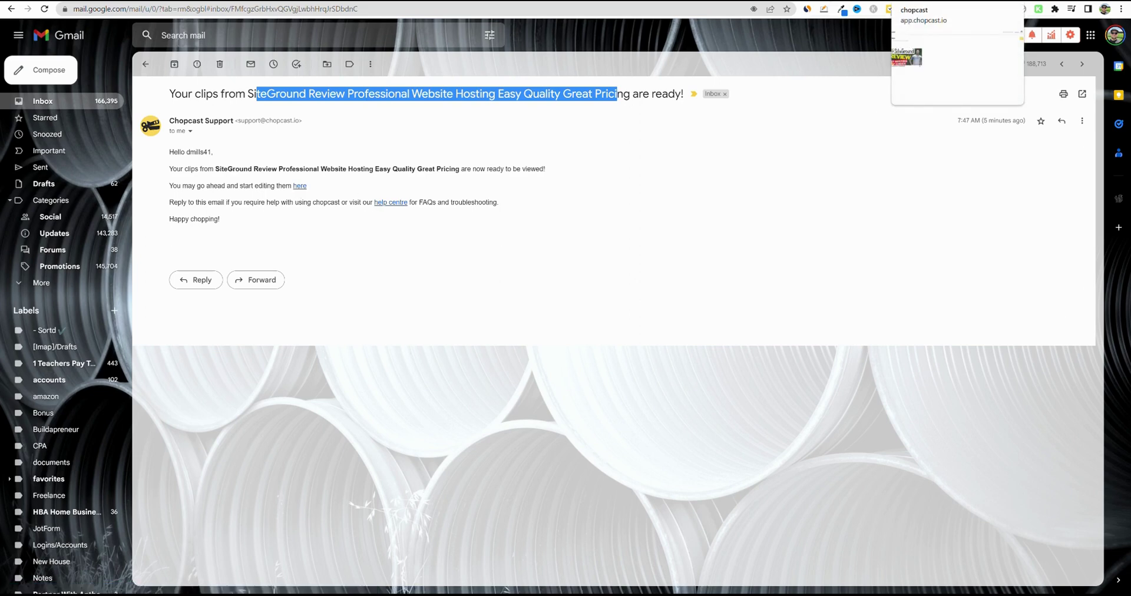
click(919, 1)
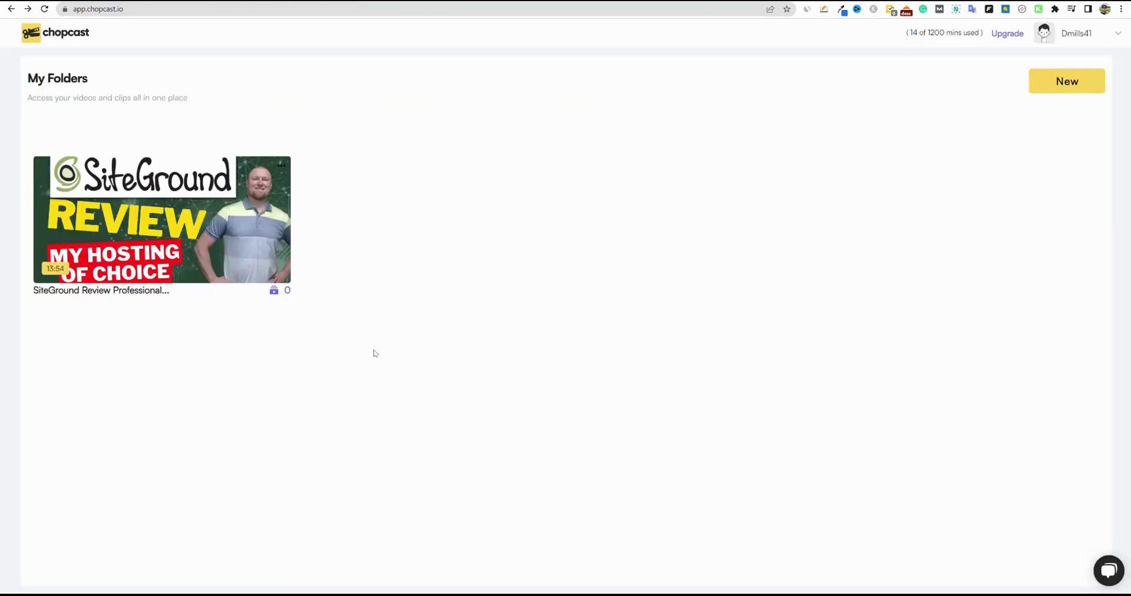
- Reload Chopcast, list the SiteGround Review video's clips, and view the Basically The Same Thing clip
click(45, 9)
mouse_move(120, 223)
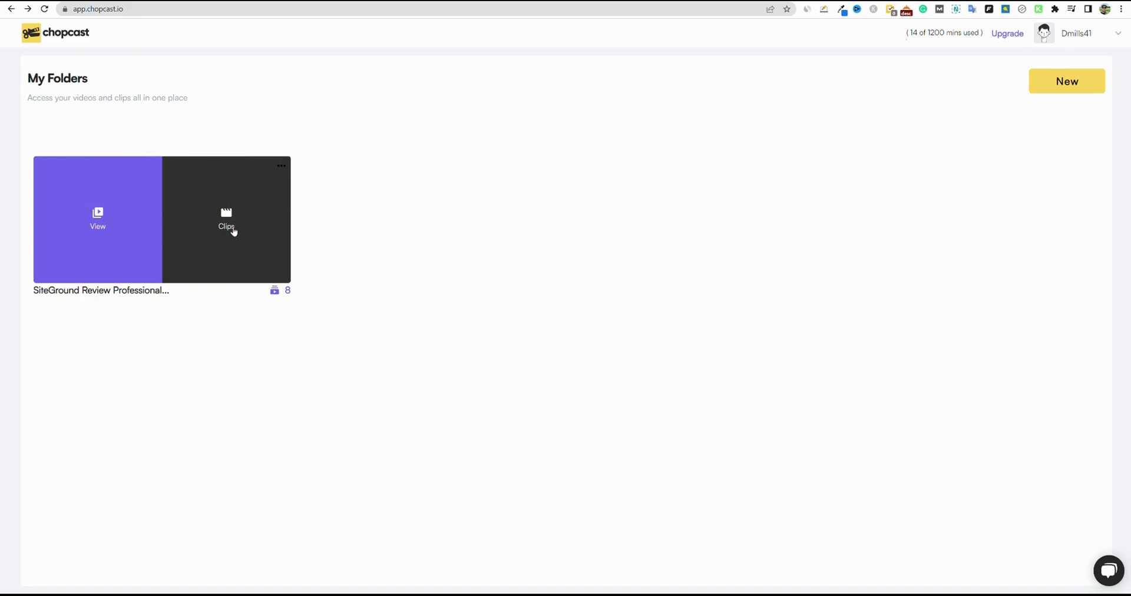
click(231, 227)
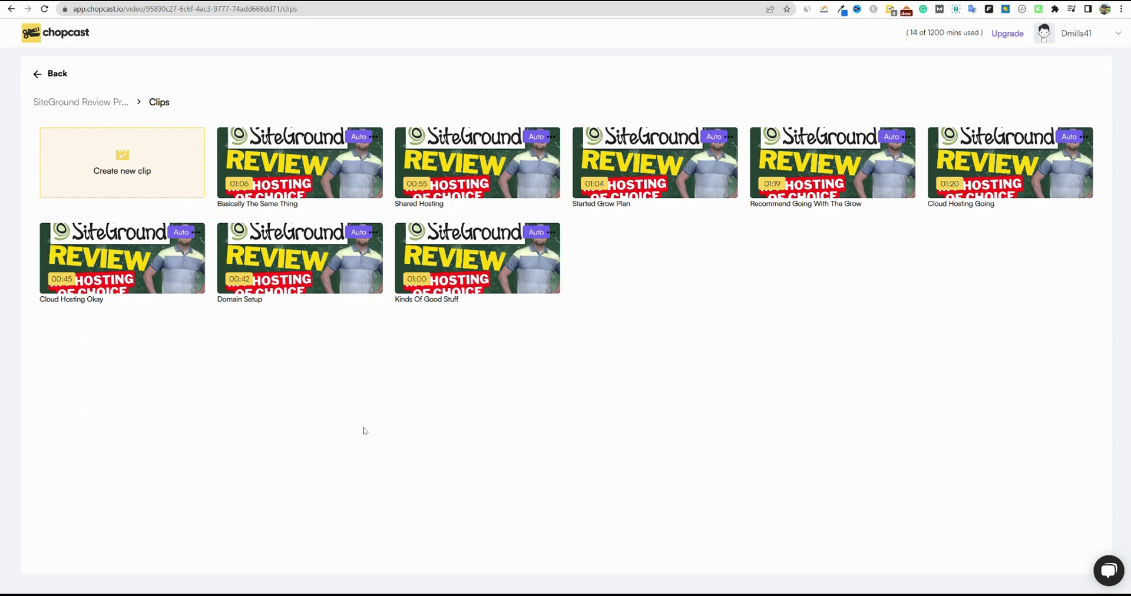
mouse_move(469, 263)
click(373, 138)
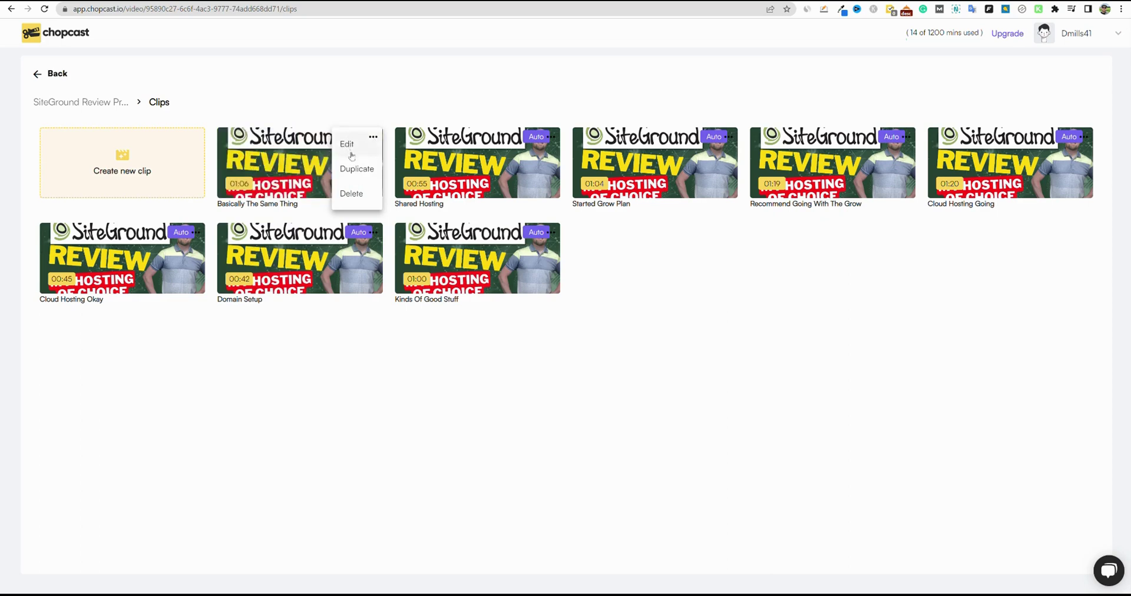
click(390, 83)
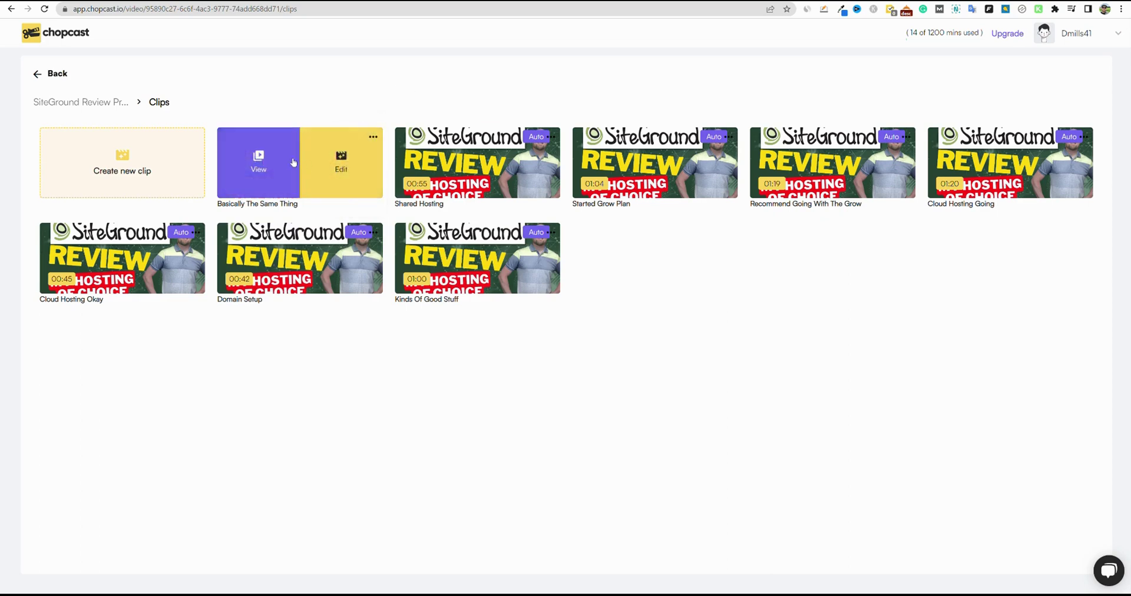
mouse_move(267, 160)
click(262, 165)
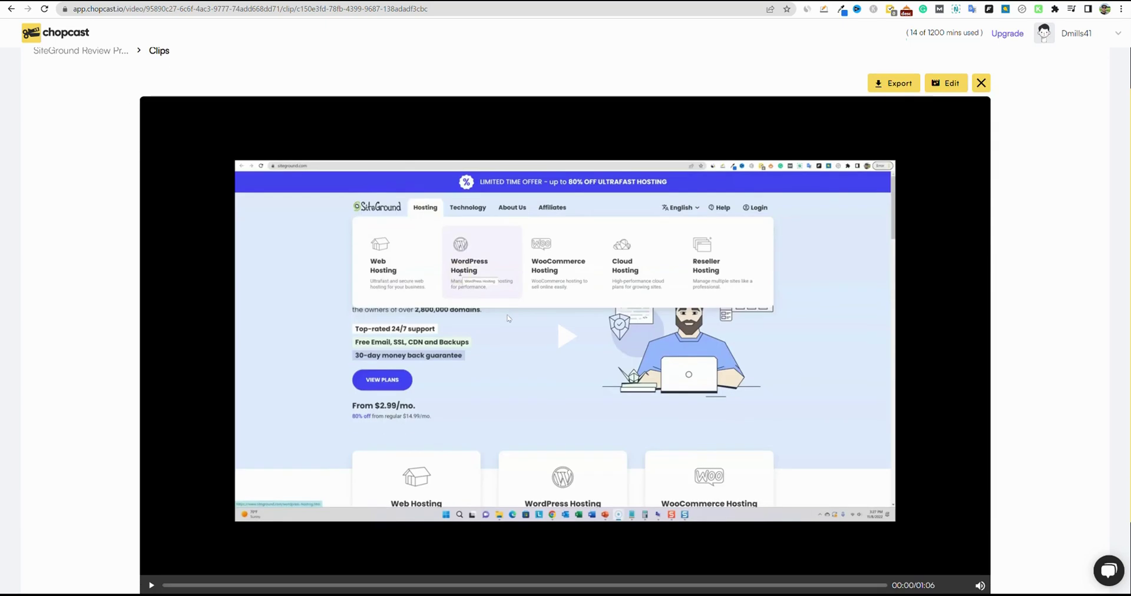
- Play the Basically The Same Thing clip, skip ahead, then play the 00:55 Shared Hosting clip
scroll(509, 318, down, 2)
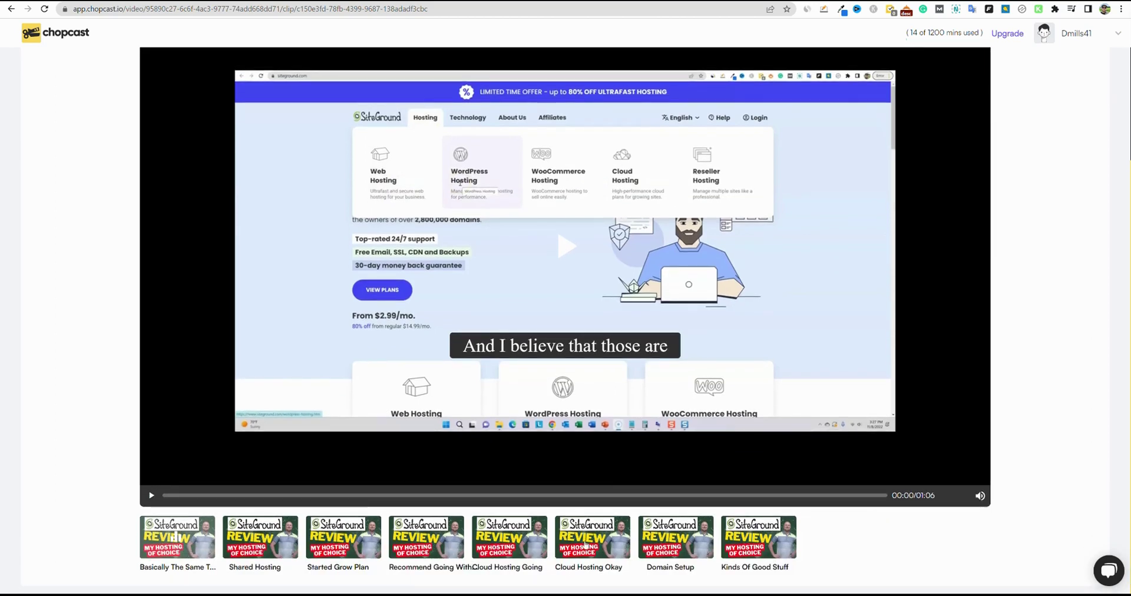
scroll(620, 401, up, 3)
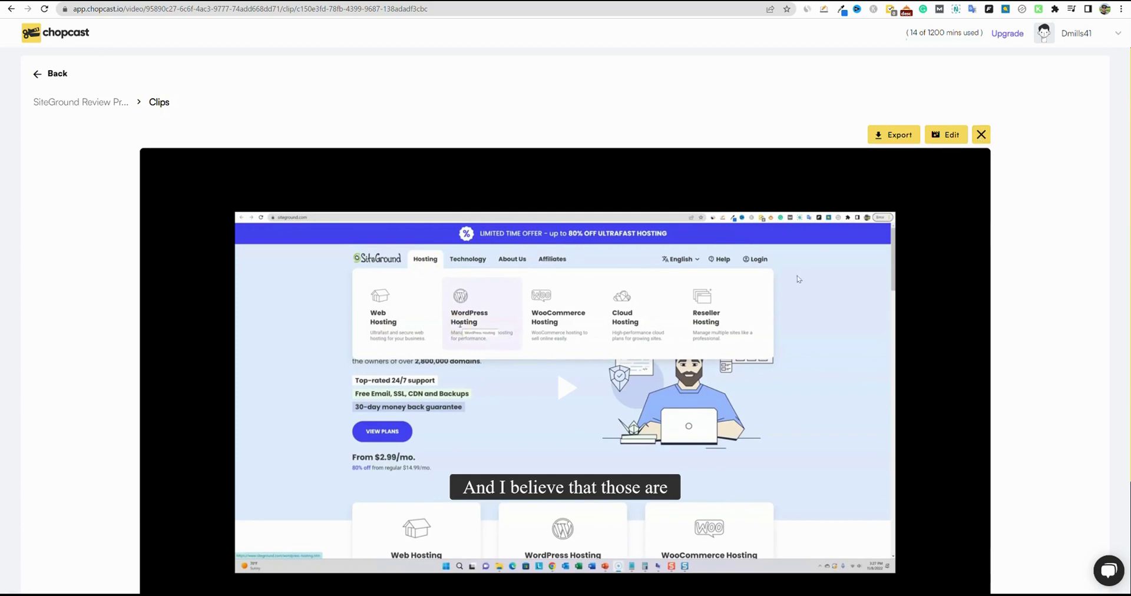
scroll(798, 280, down, 2)
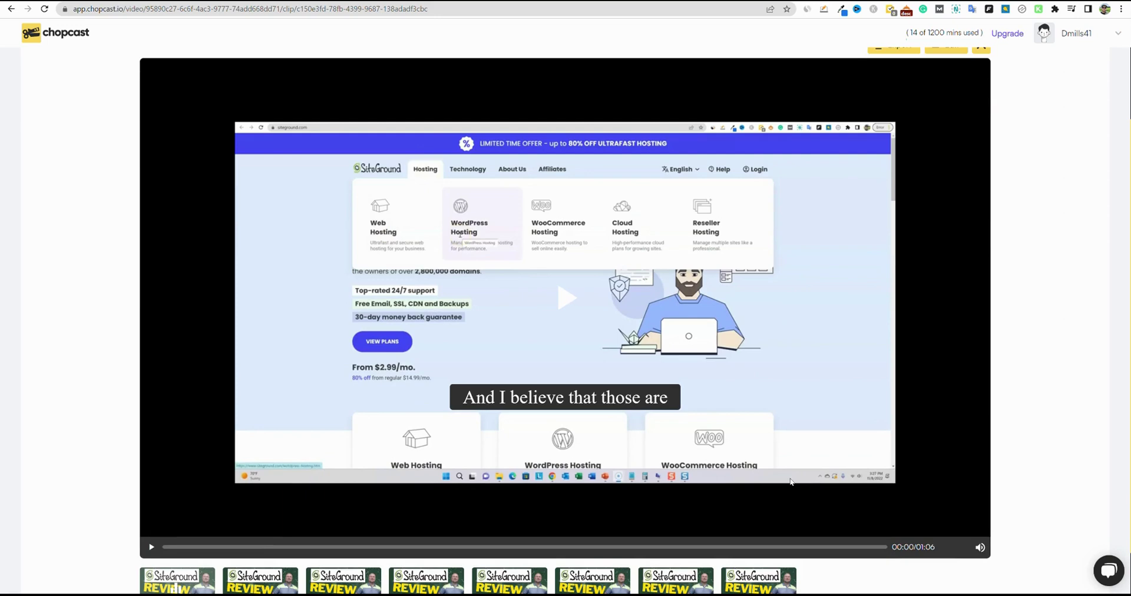
click(152, 548)
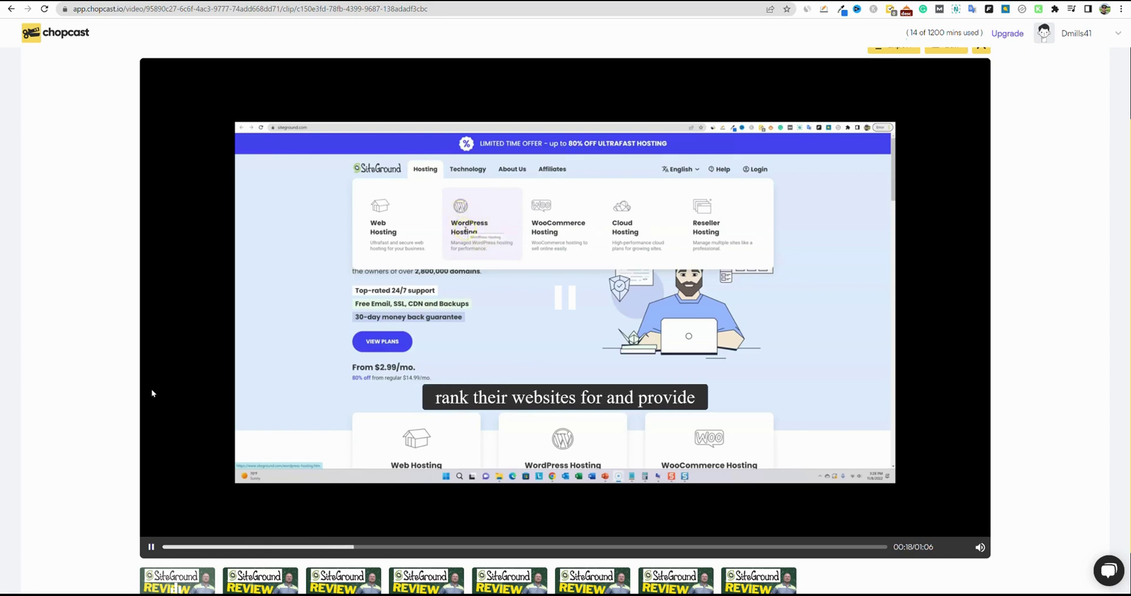
click(647, 545)
scroll(672, 501, down, 1)
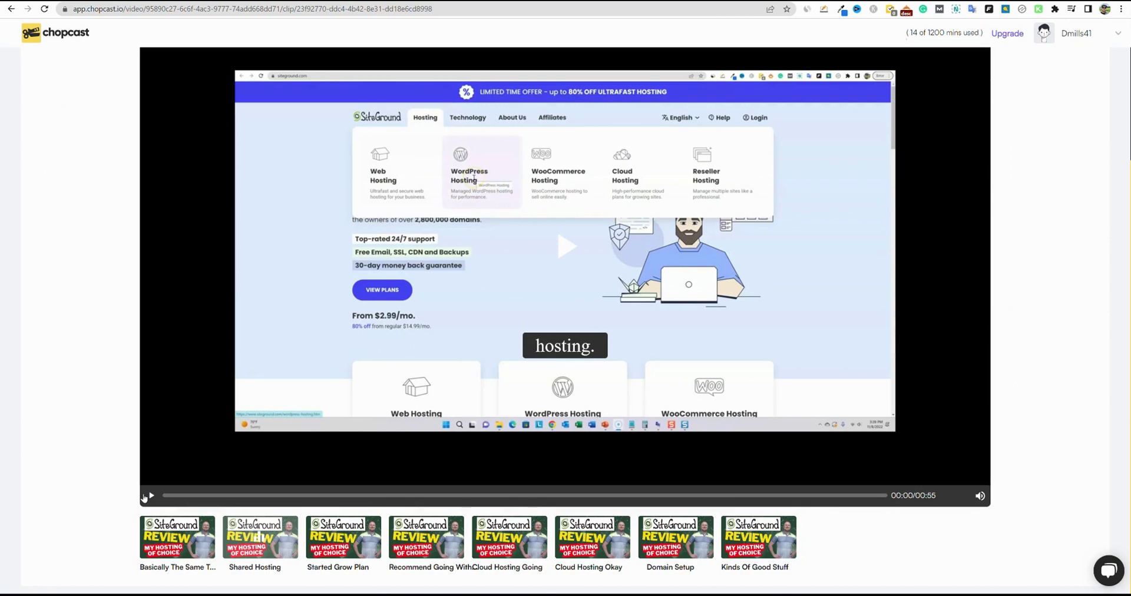
click(150, 497)
- Switch the player to the 'Recommend Going With The Grow' pricing clip and jump it to 00:39
scroll(150, 499, up, 1)
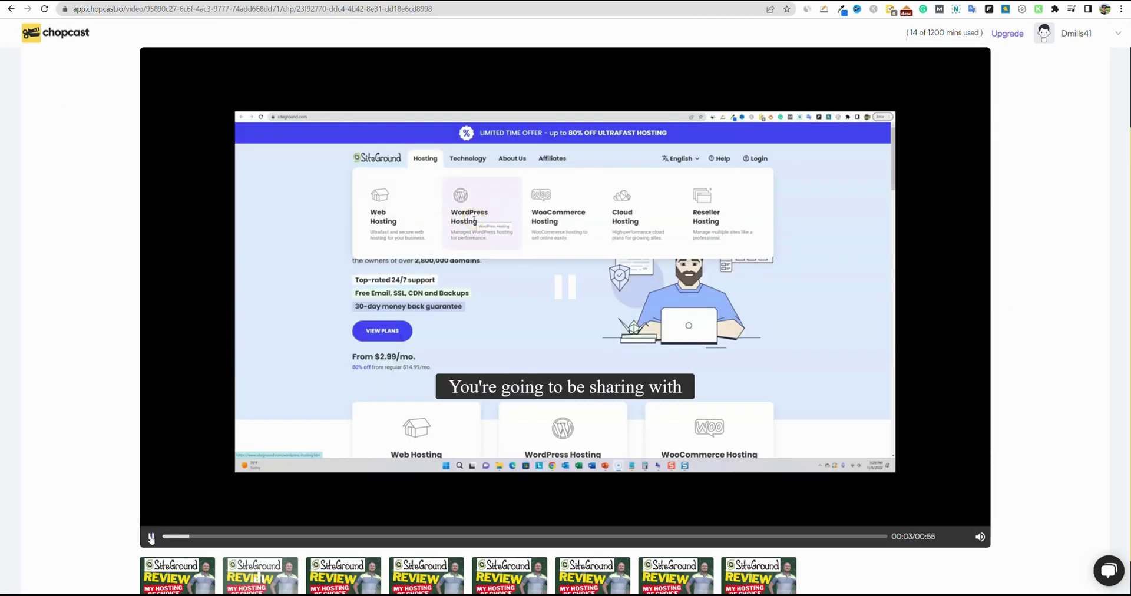
click(427, 575)
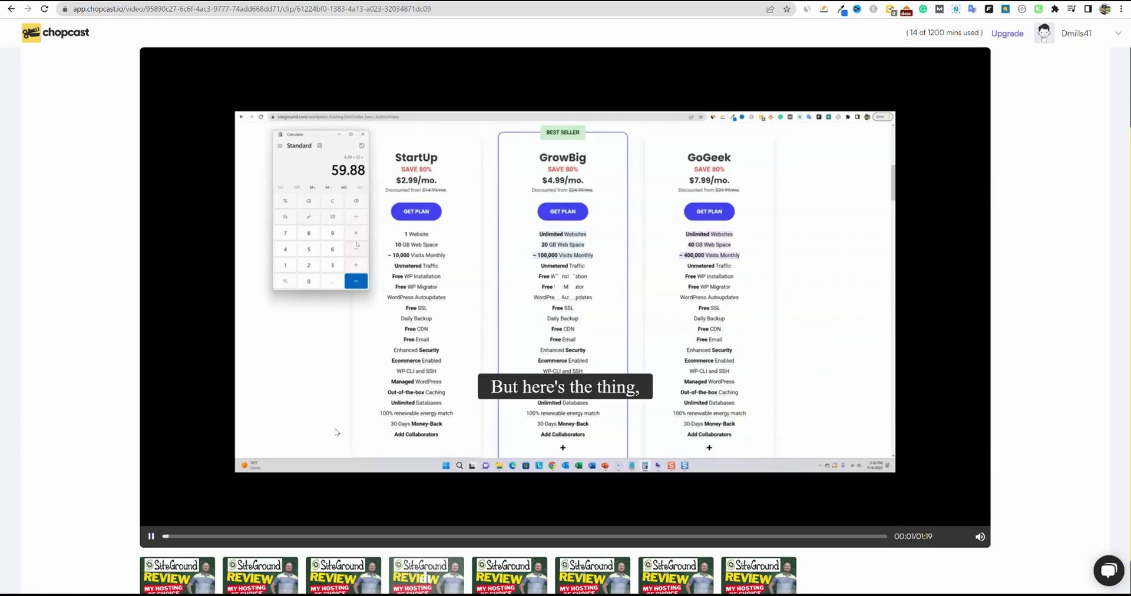
scroll(427, 575, down, 1)
scroll(425, 569, up, 3)
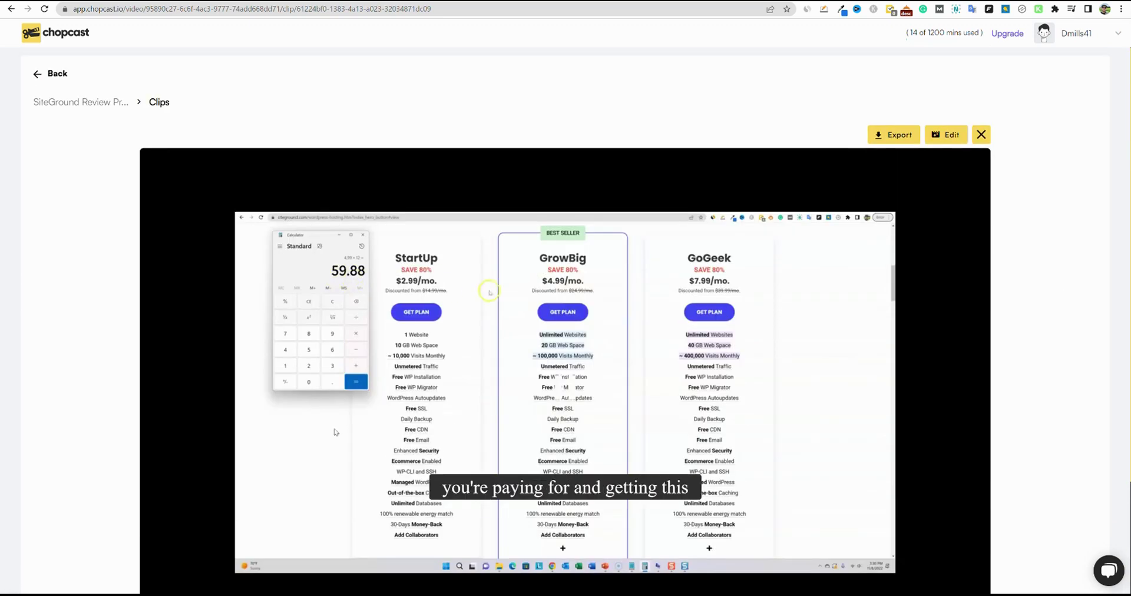
scroll(334, 432, down, 3)
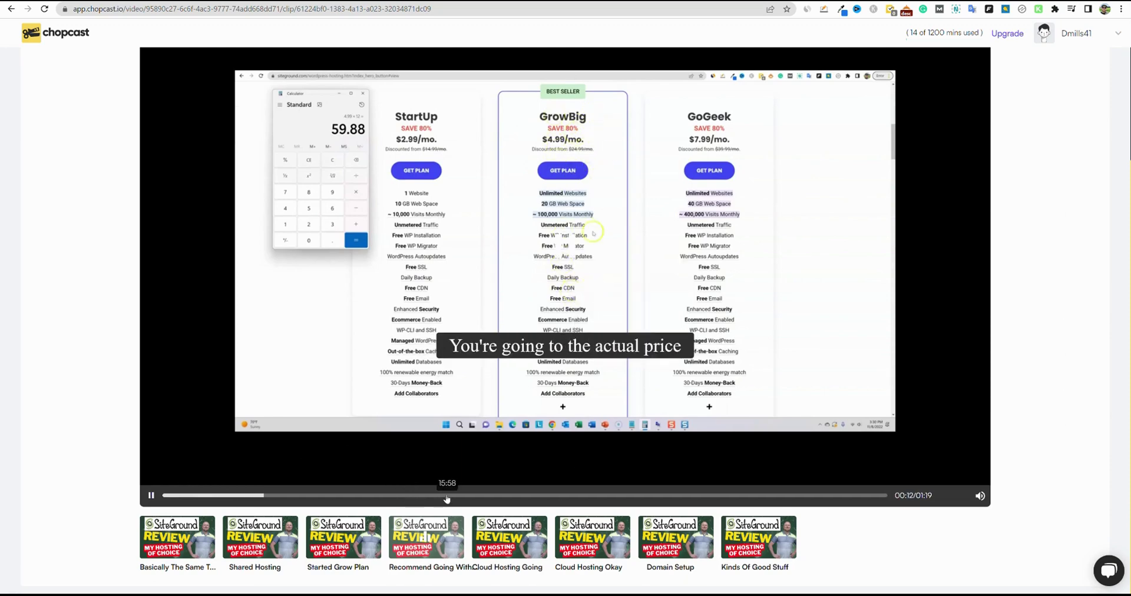
click(439, 495)
- Pause the Domain Setup clip and scroll back to the top of the clip page
scroll(448, 500, up, 1)
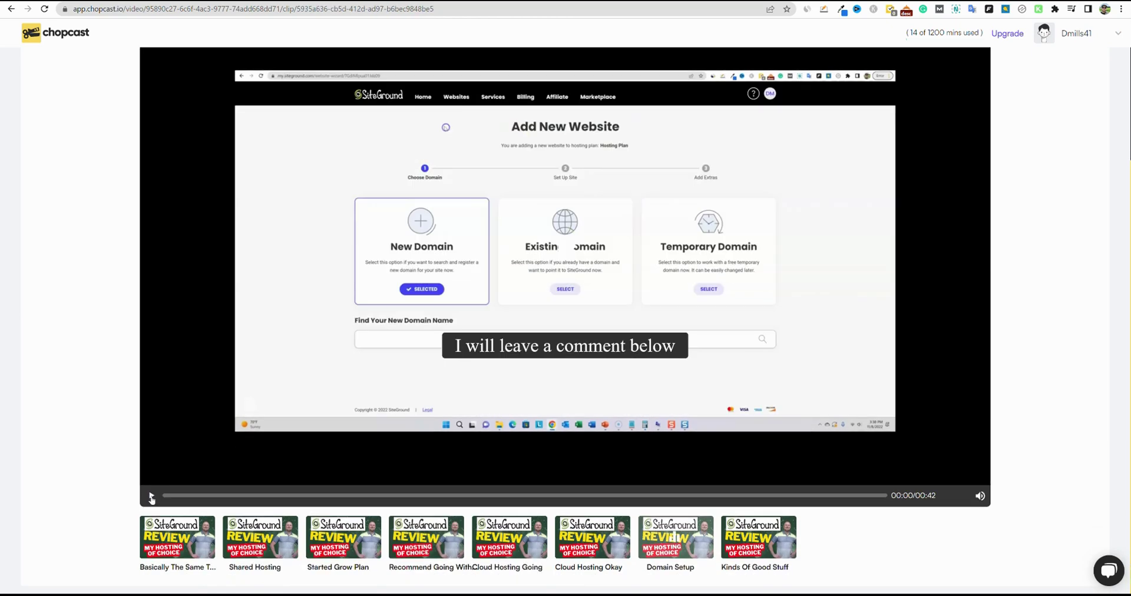
scroll(211, 438, up, 1)
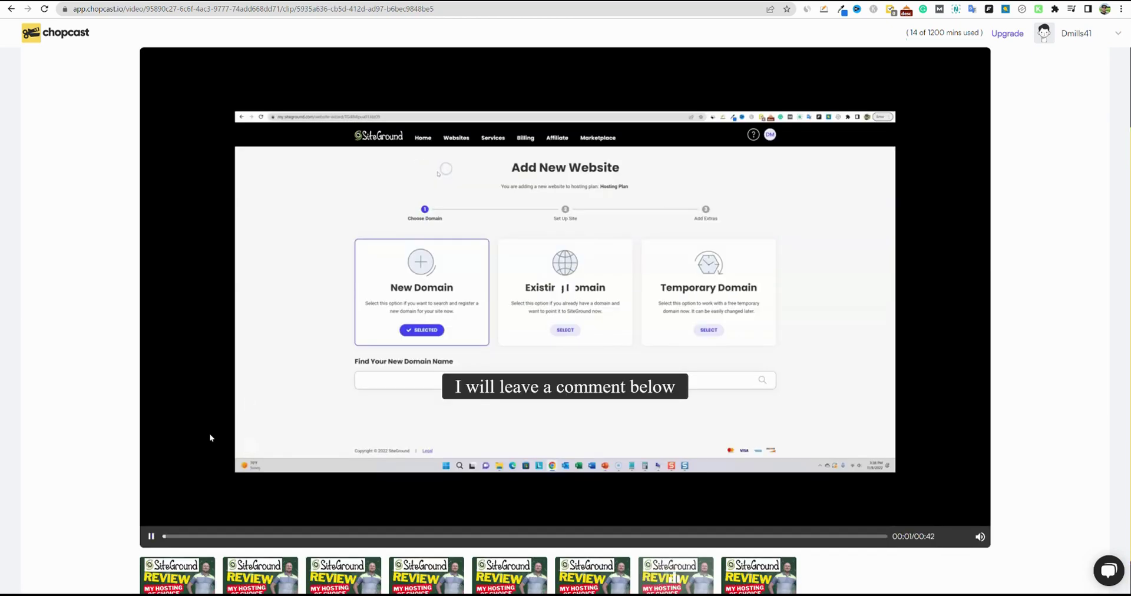
click(151, 538)
scroll(152, 538, down, 1)
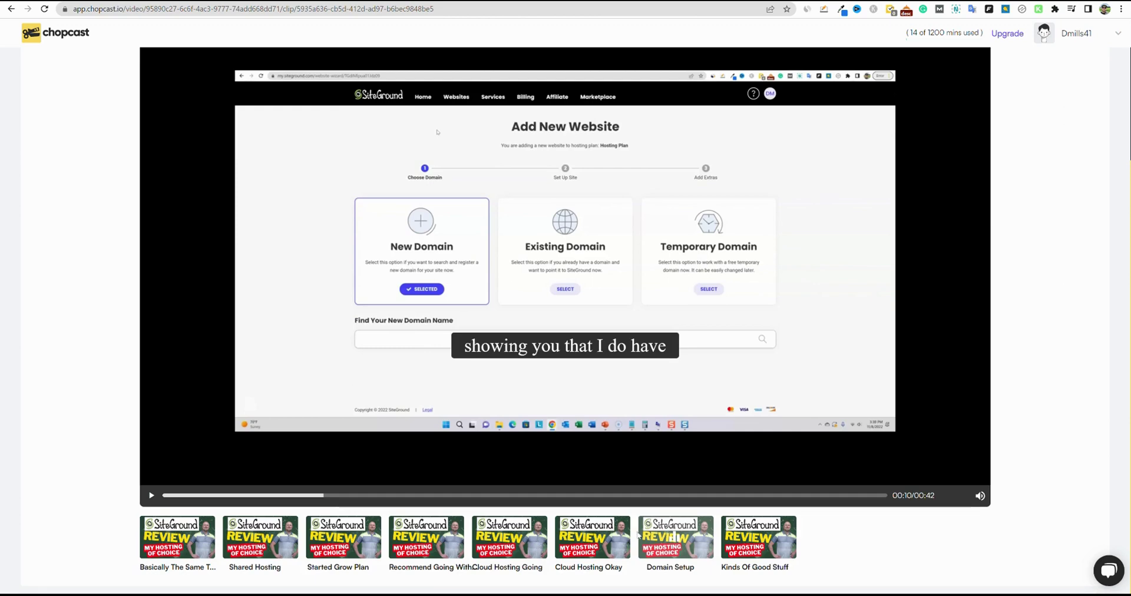
mouse_move(255, 570)
scroll(928, 320, up, 3)
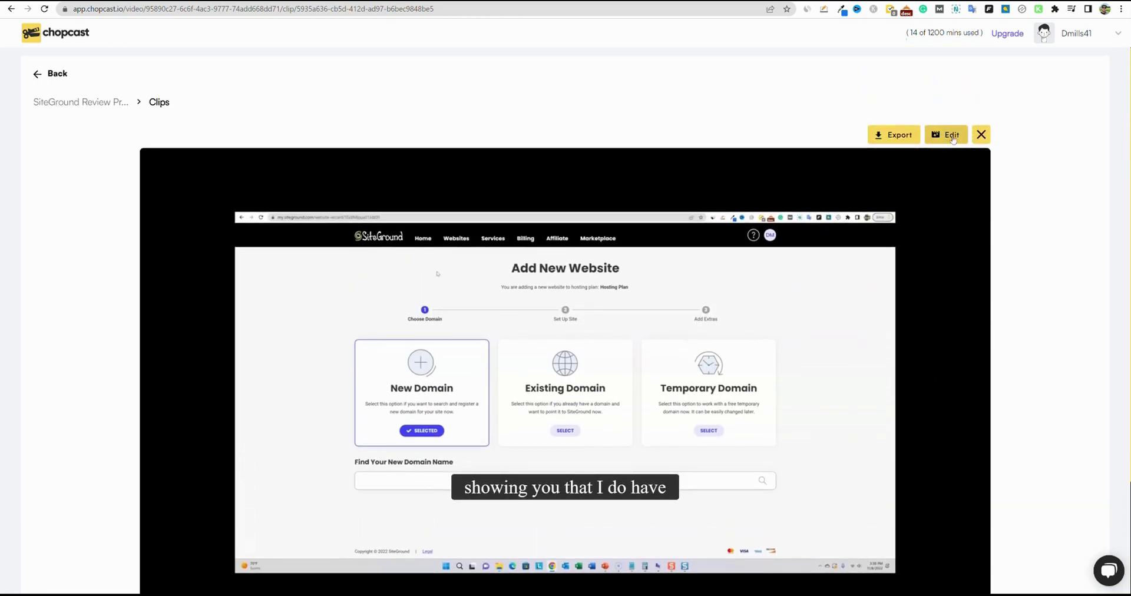
- Open the Domain Setup clip in the editor and select, then deselect, the subtitle transcript
click(950, 138)
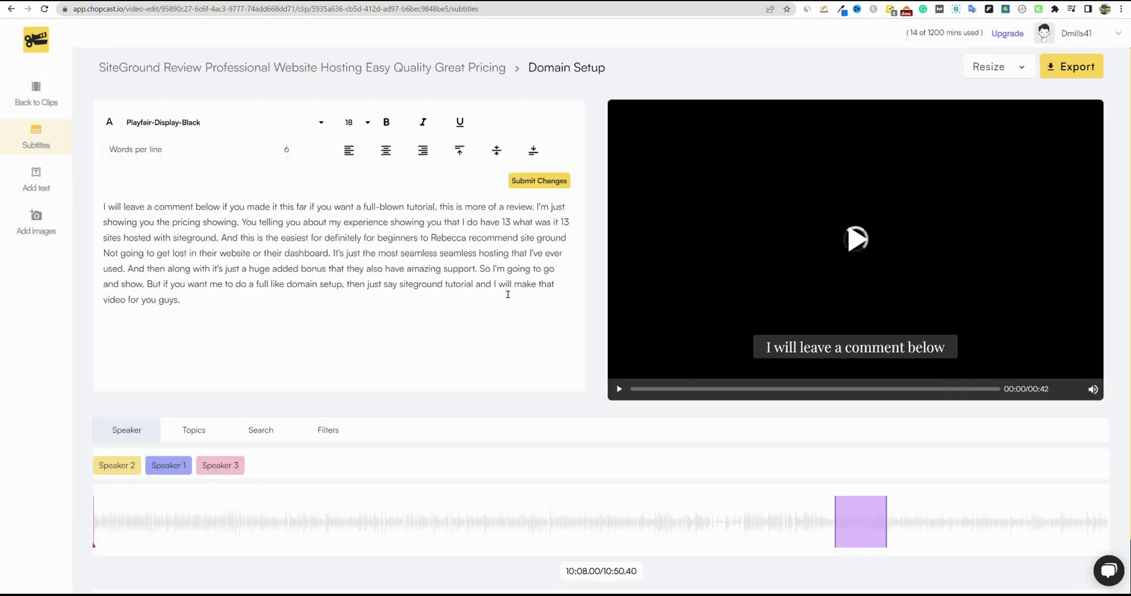
click(103, 207)
drag(105, 206, 283, 297)
click(353, 327)
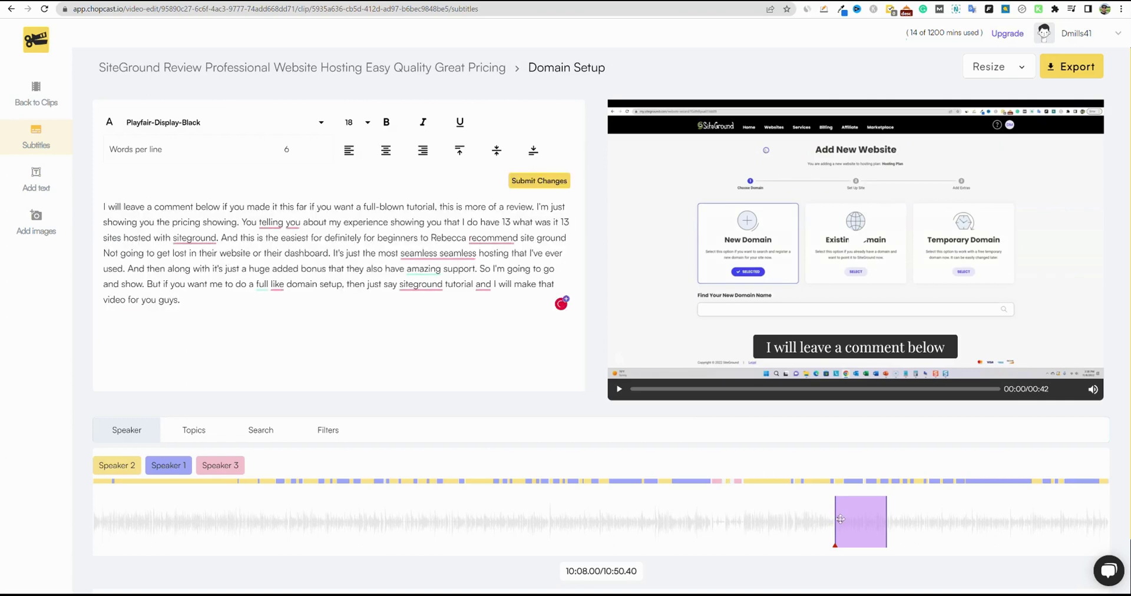
scroll(849, 524, down, 2)
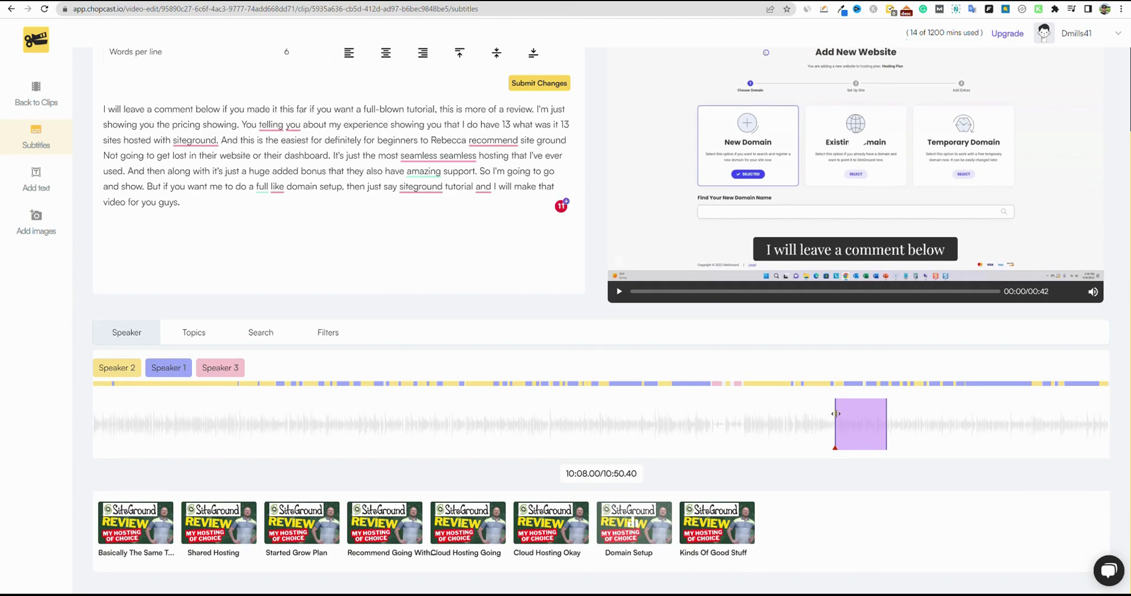
- Drag the clip's start handle until it begins at 10:16.87, leaving a 00:33 clip
mouse_move(836, 414)
drag(837, 428, 840, 433)
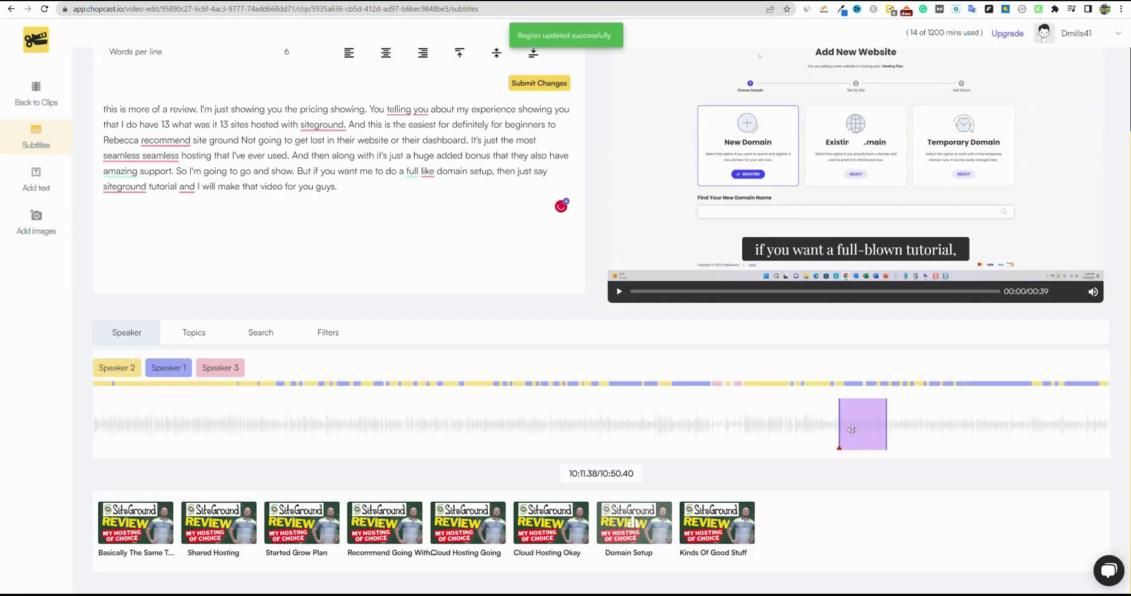
drag(840, 429, 867, 429)
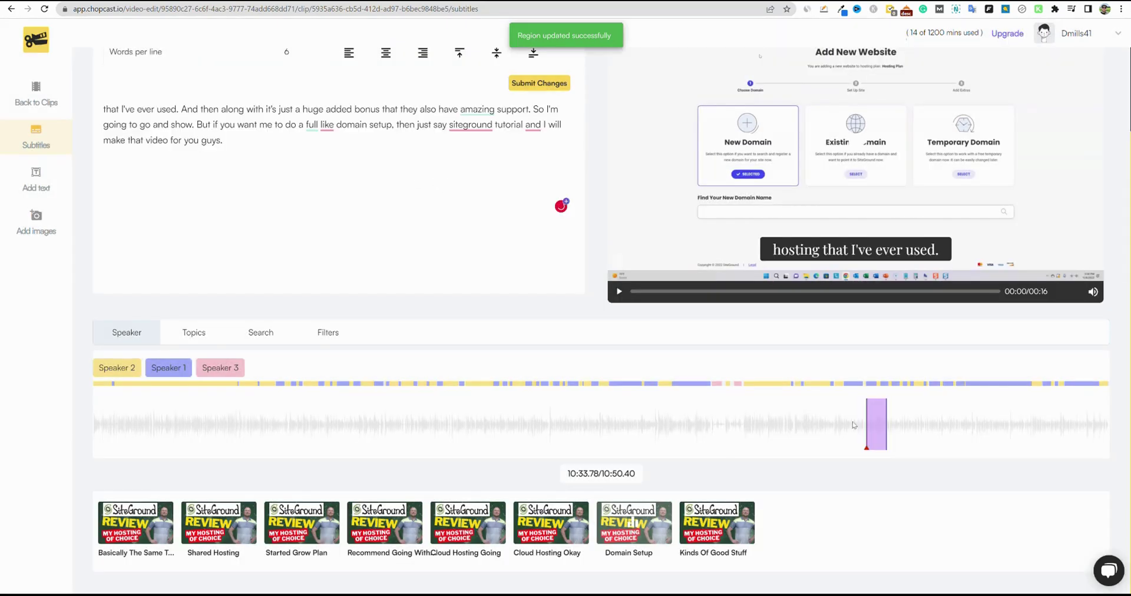
drag(866, 419, 802, 419)
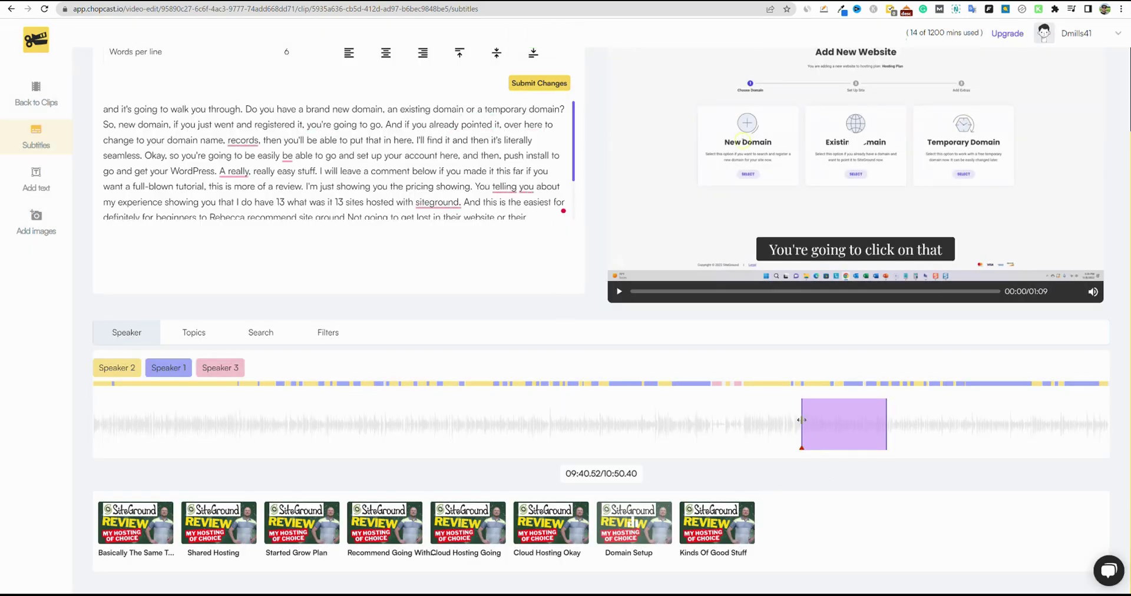
drag(802, 420, 846, 420)
scroll(401, 210, up, 2)
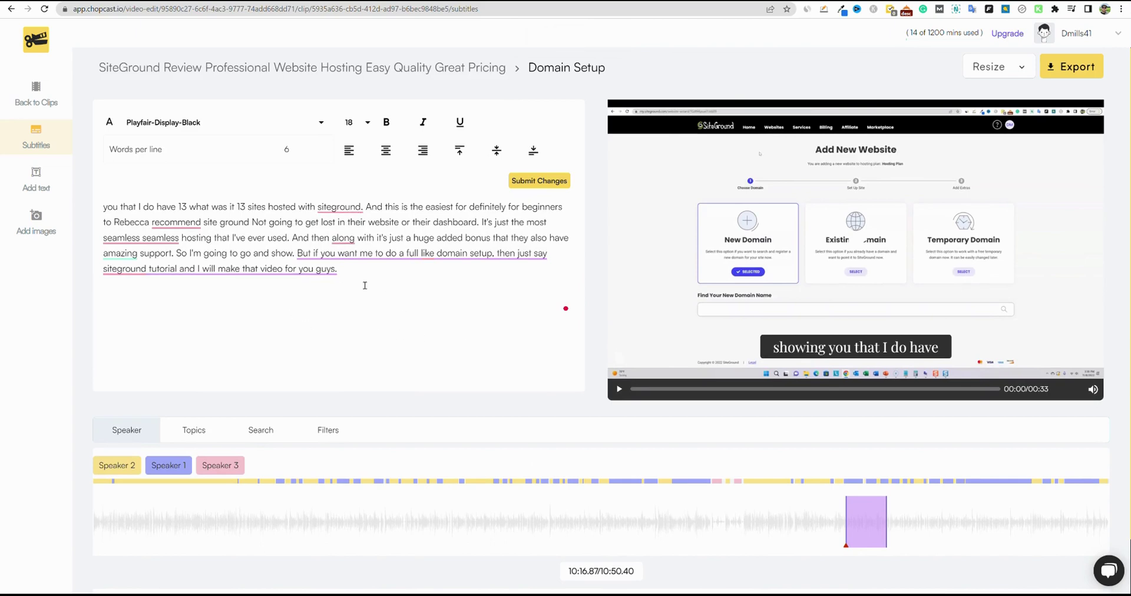
- Dismiss the Grammarly suggestion and set the subtitle font to Open-Sans-ExtraBold
click(417, 276)
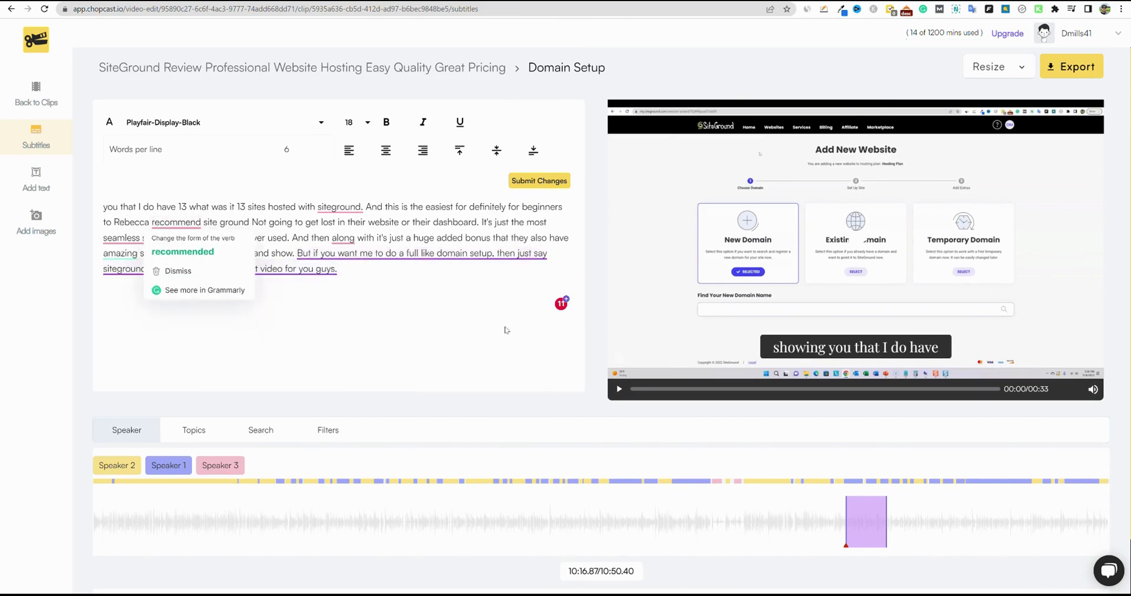
click(476, 346)
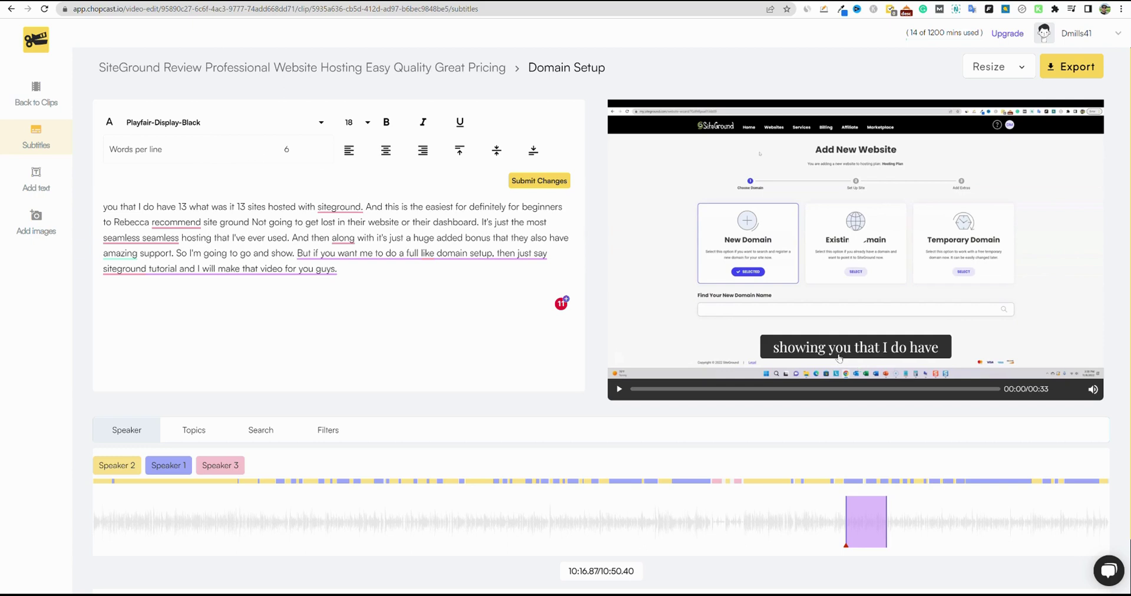
click(199, 122)
scroll(212, 123, up, 3)
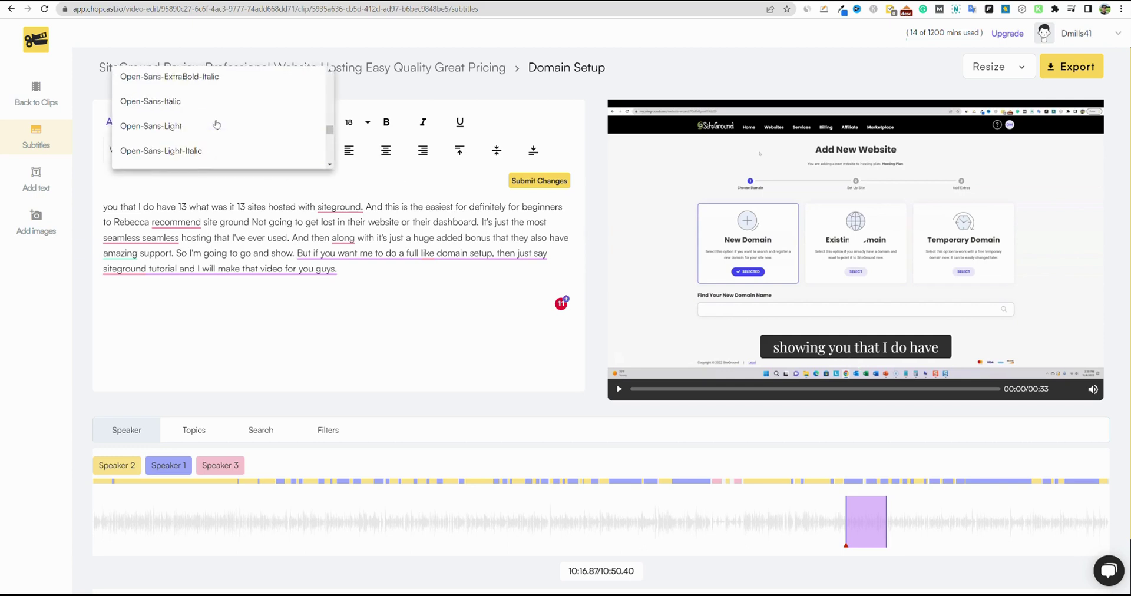
scroll(172, 123, up, 1)
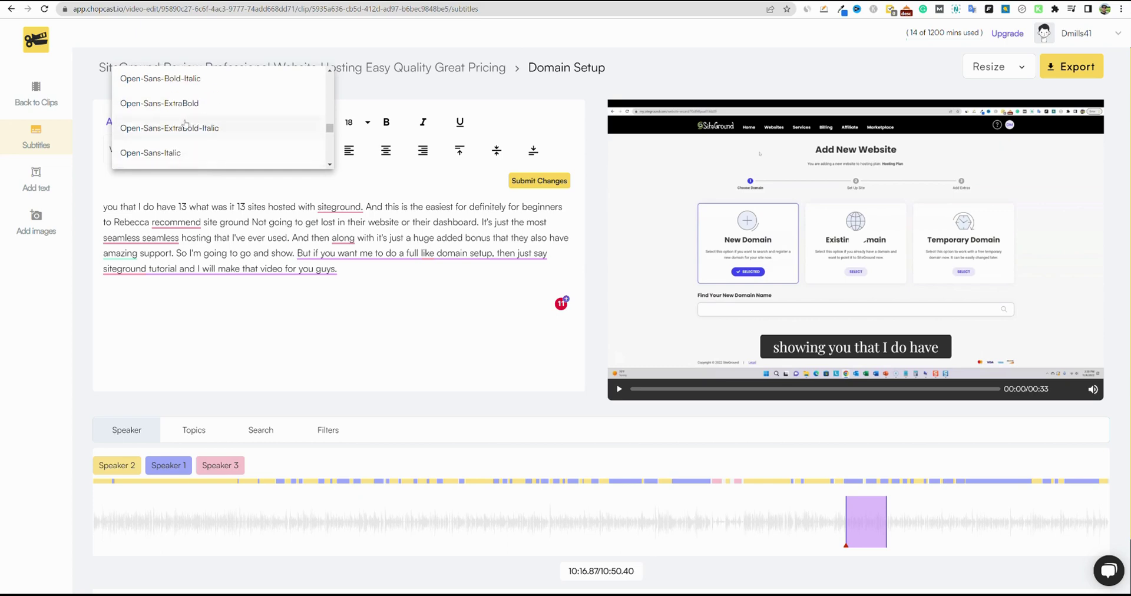
click(180, 109)
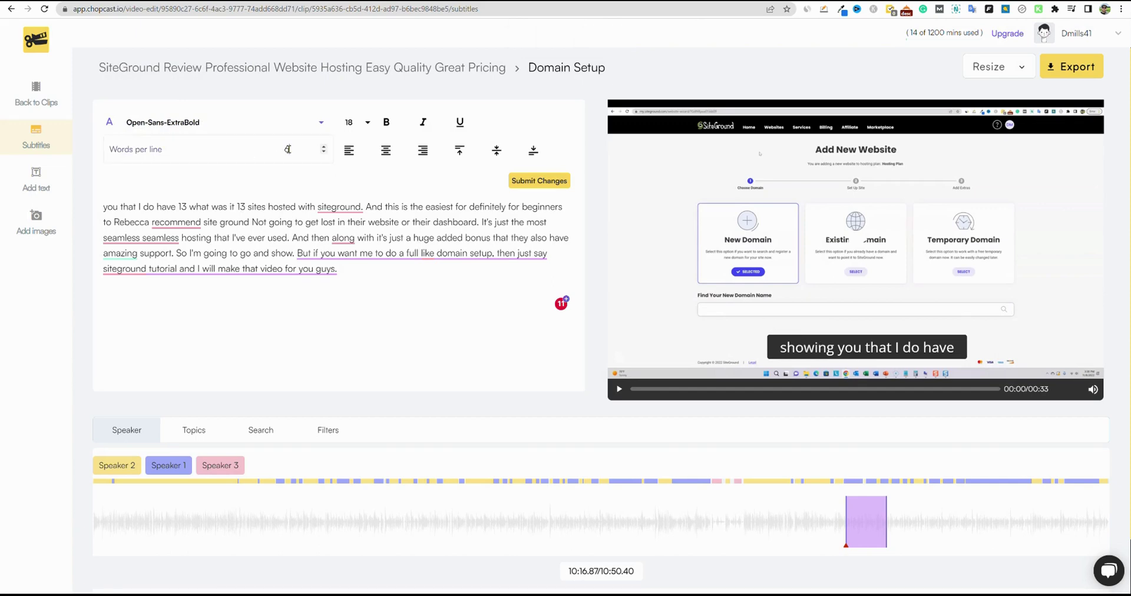
- Raise the subtitle words per line from 6 to 10
click(326, 148)
click(325, 147)
click(324, 149)
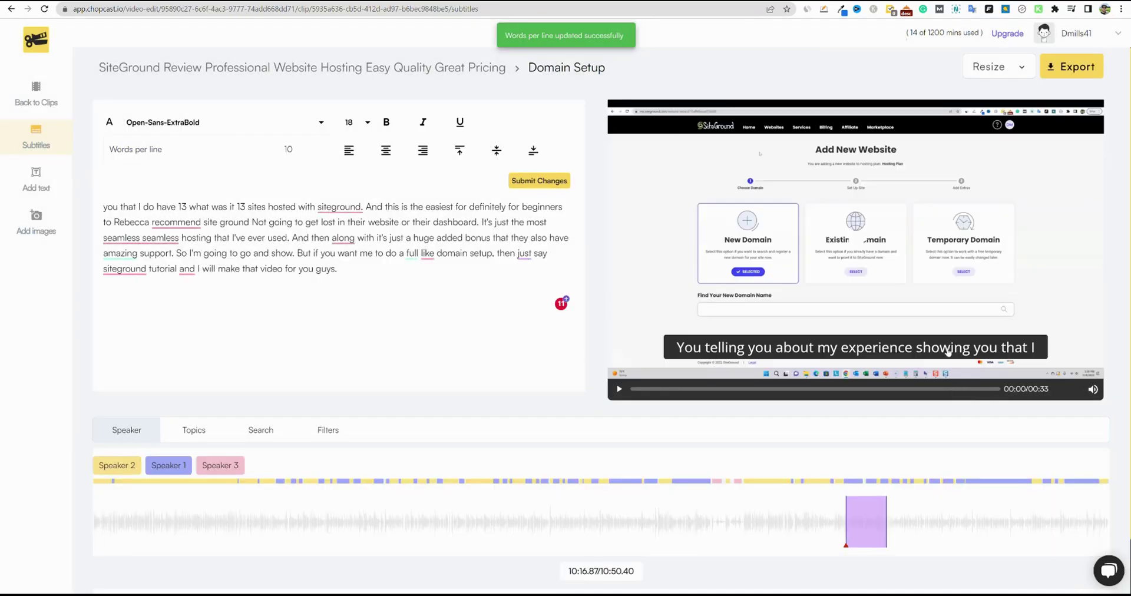
- Add a Bebas-style text overlay and move it left of the setup steps
click(36, 180)
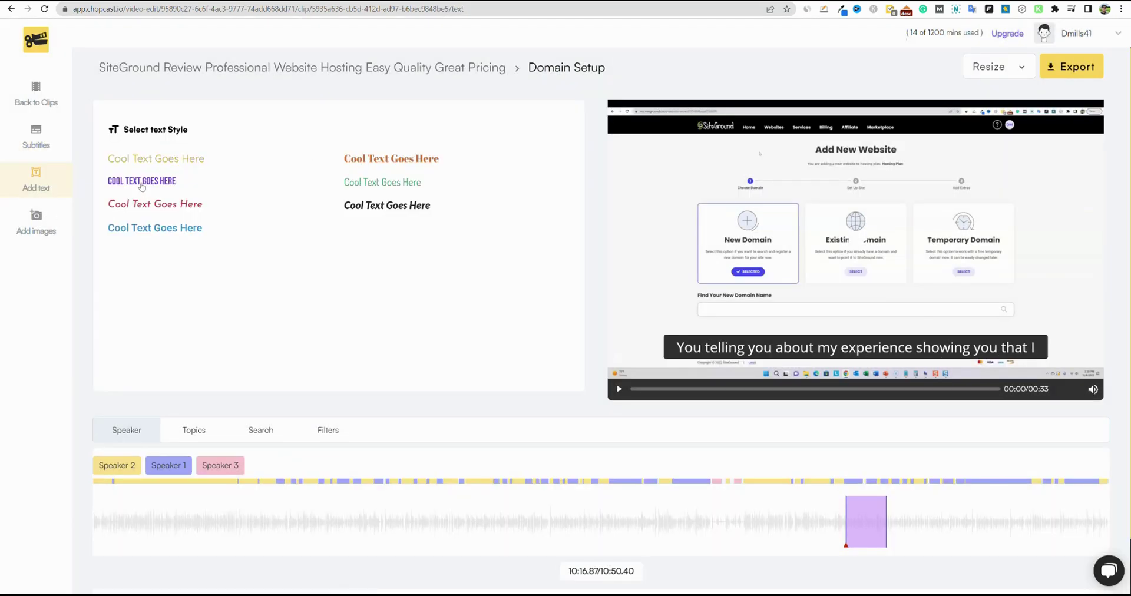
click(147, 183)
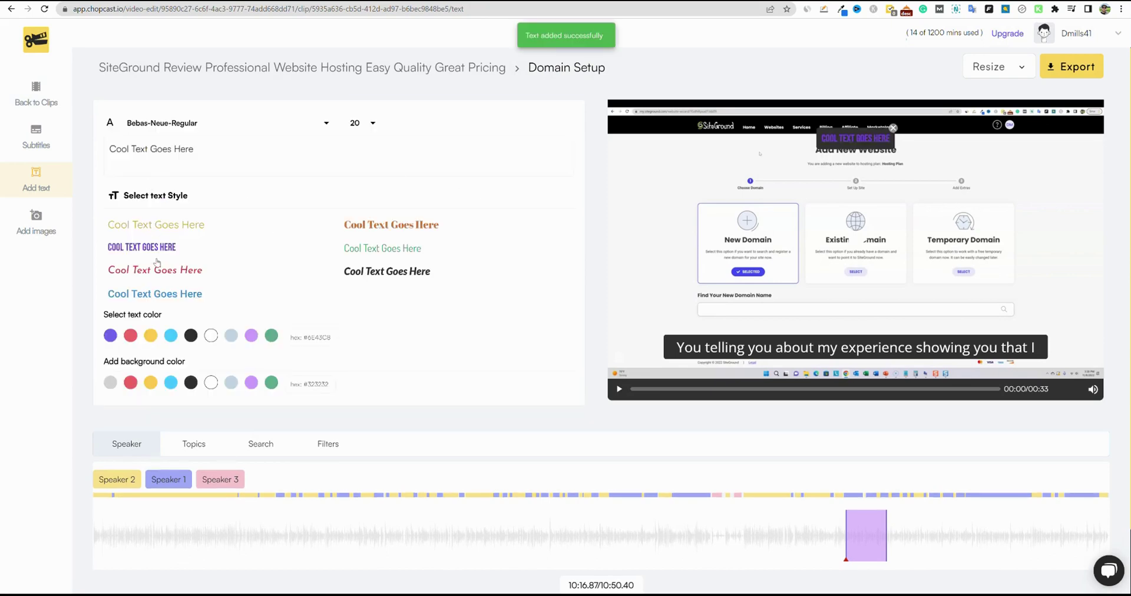
click(153, 150)
drag(854, 141, 678, 187)
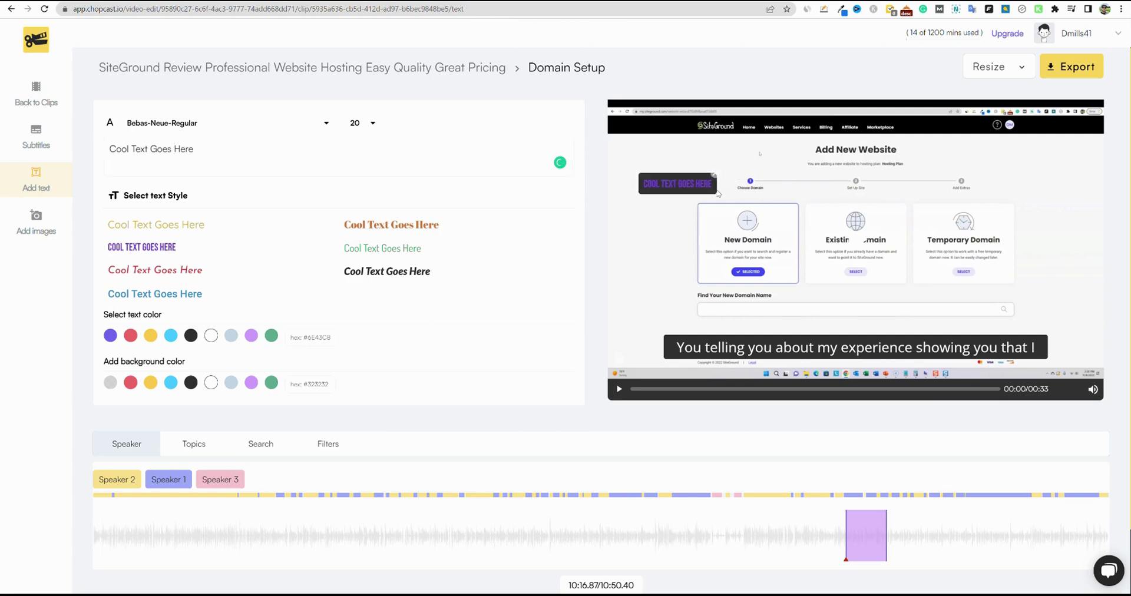
- Give the overlay size 60, yellow text and a green background
click(372, 124)
scroll(361, 151, down, 2)
click(358, 140)
click(656, 182)
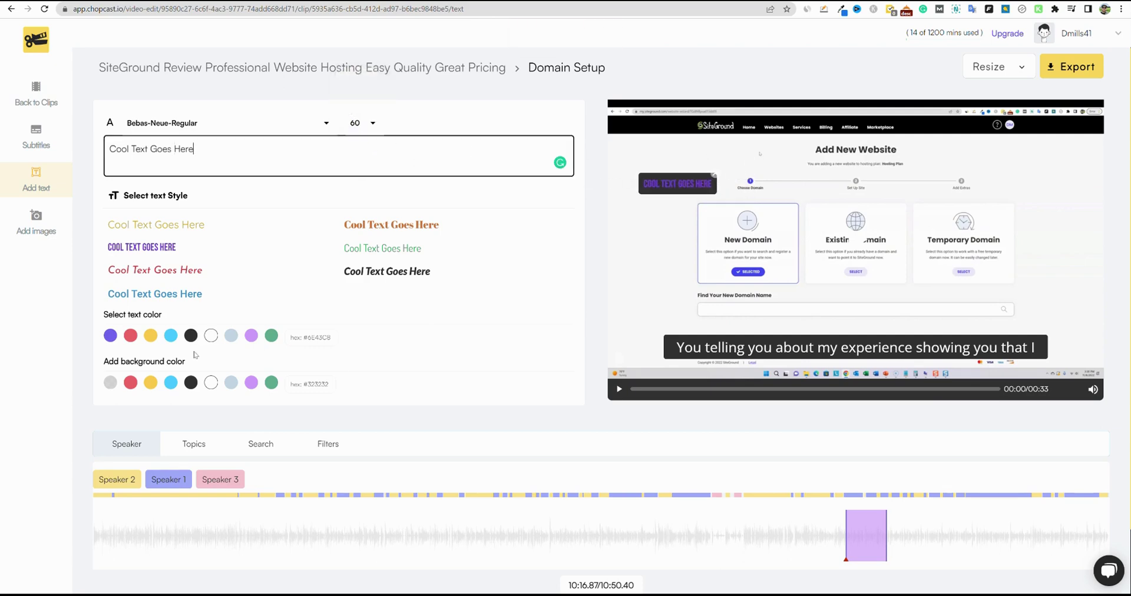
click(155, 336)
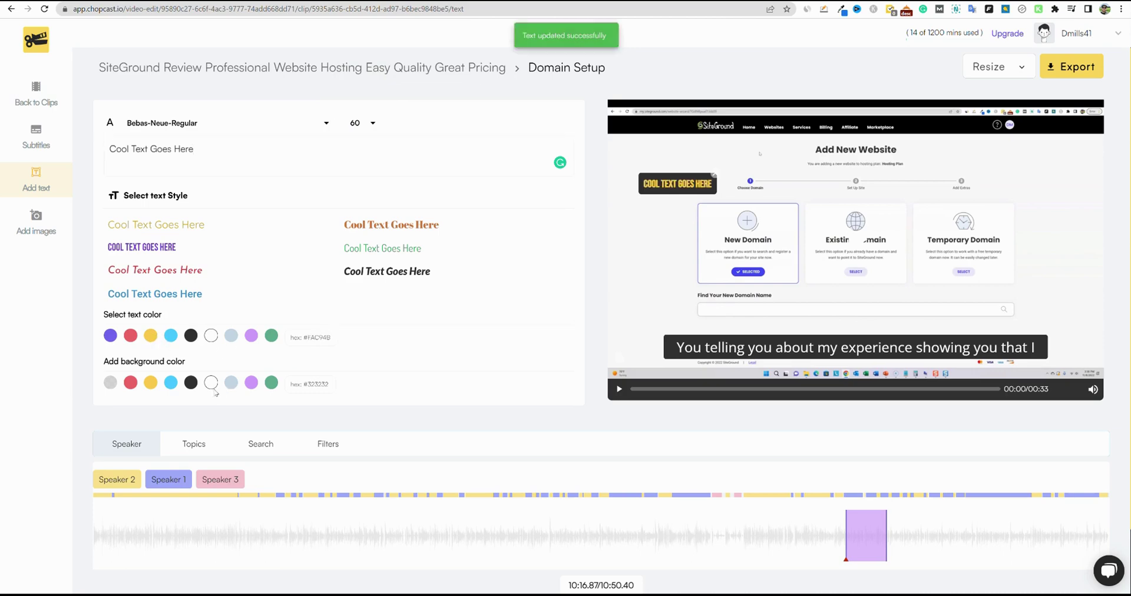
click(273, 385)
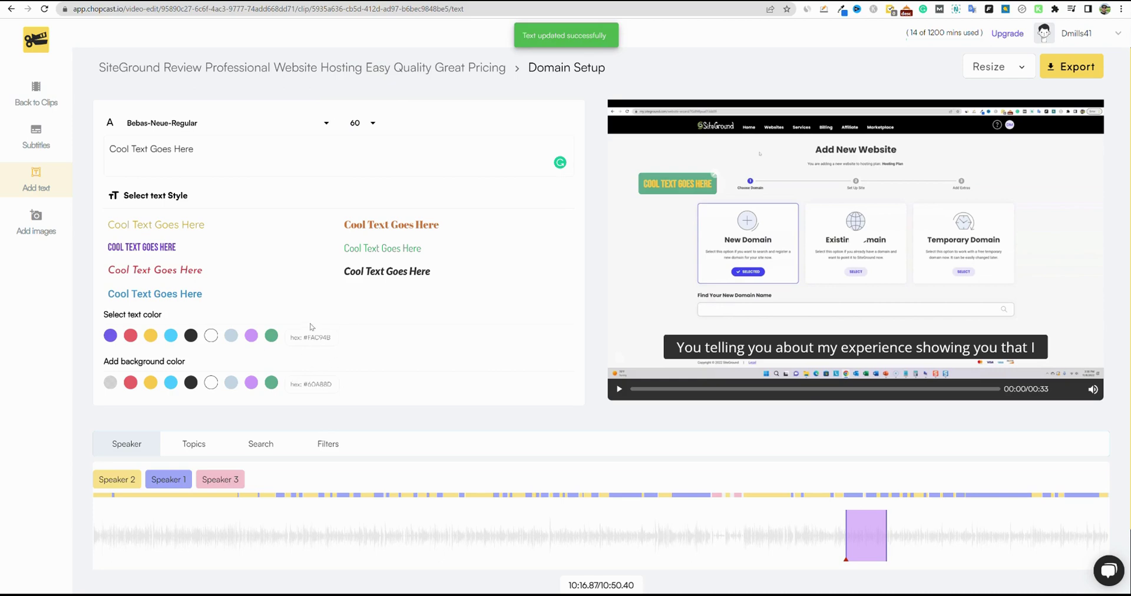
scroll(330, 327, down, 2)
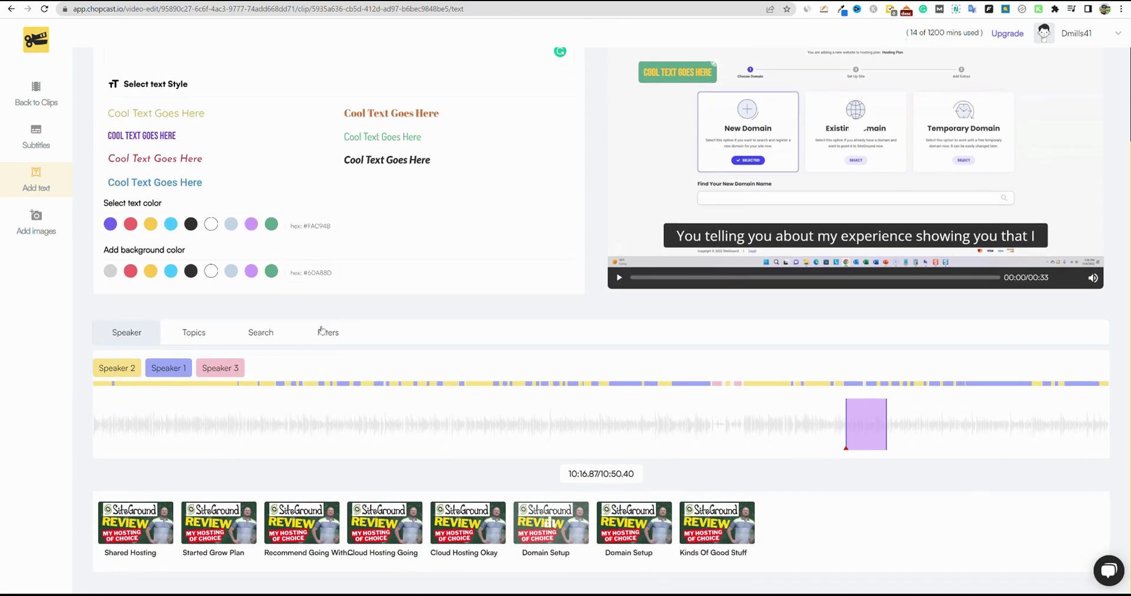
scroll(372, 284, up, 2)
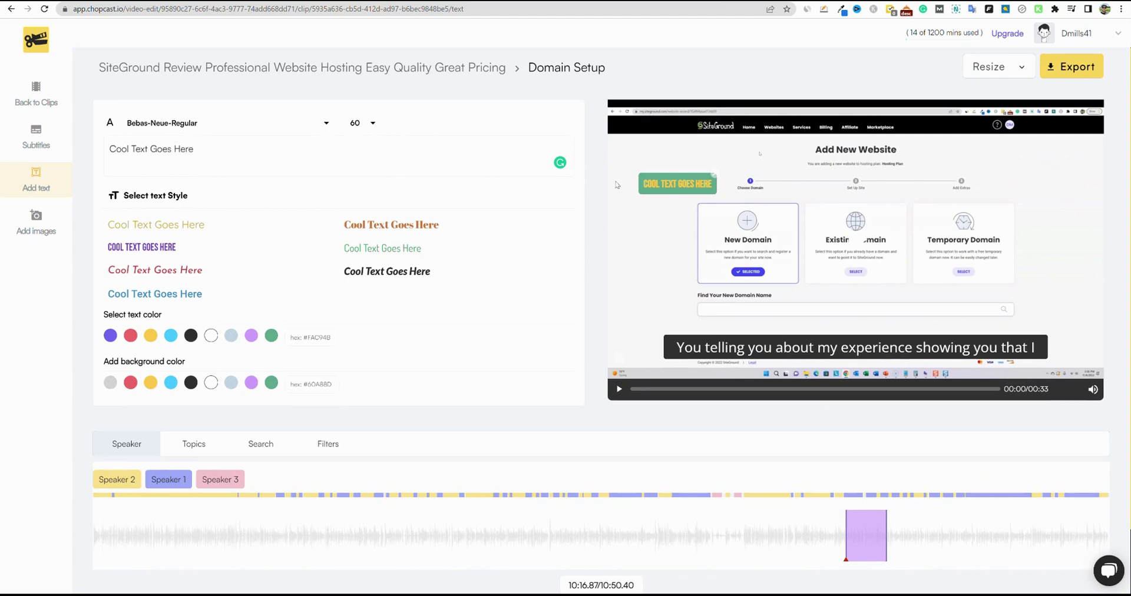
- Change the overlay font to Arvo-Italic at size 48, then show the Add images options
click(327, 123)
click(171, 93)
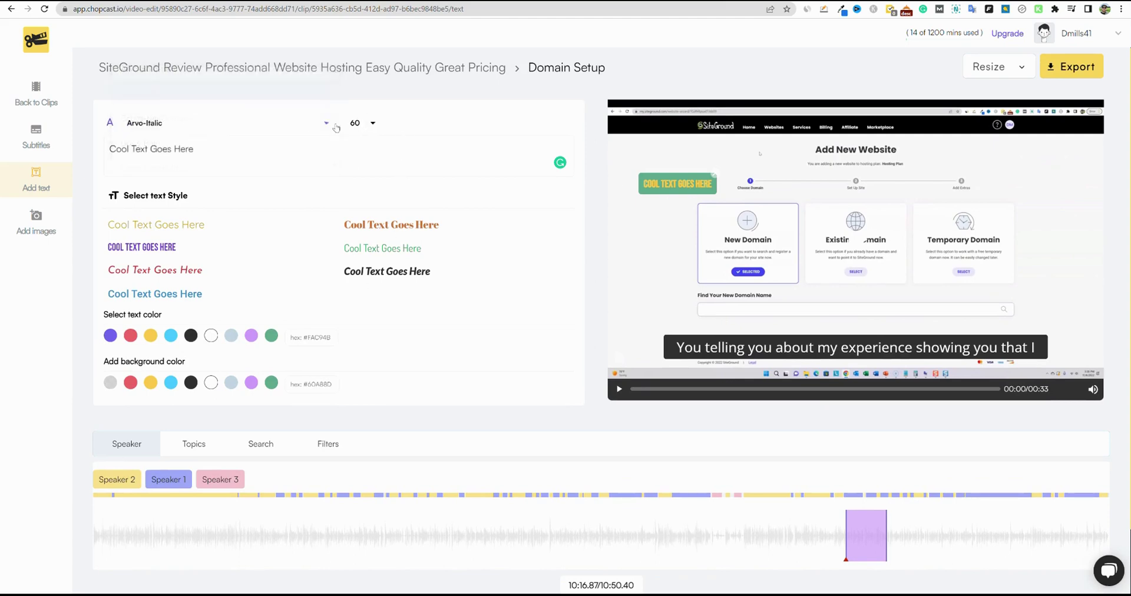
click(373, 124)
scroll(355, 147, down, 1)
click(356, 152)
click(373, 123)
scroll(355, 89, up, 1)
click(355, 101)
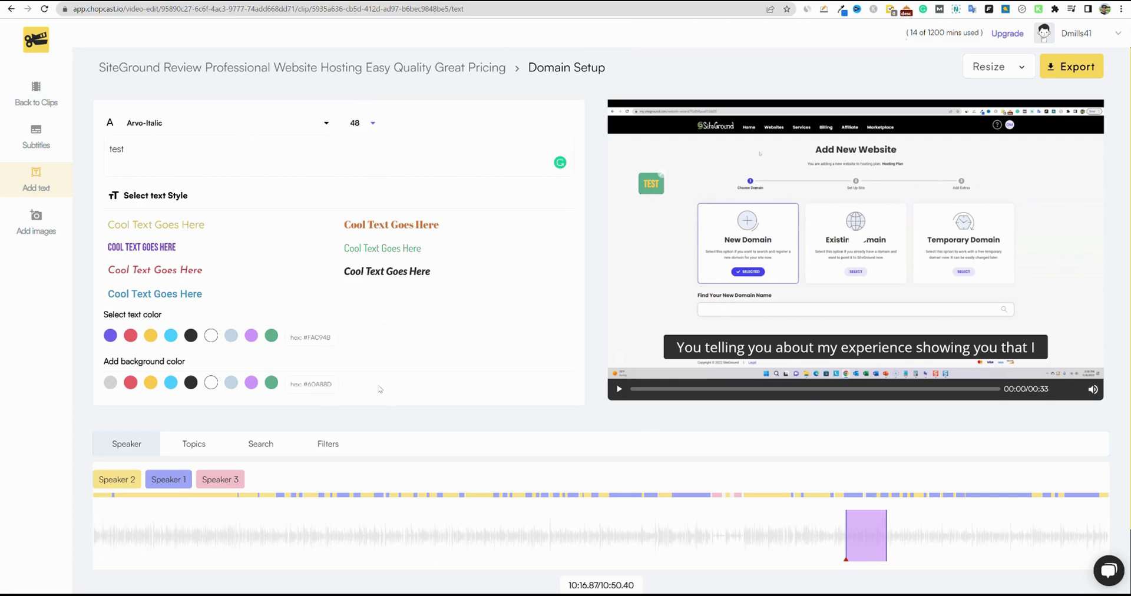
scroll(508, 422, down, 2)
scroll(380, 382, up, 2)
click(36, 222)
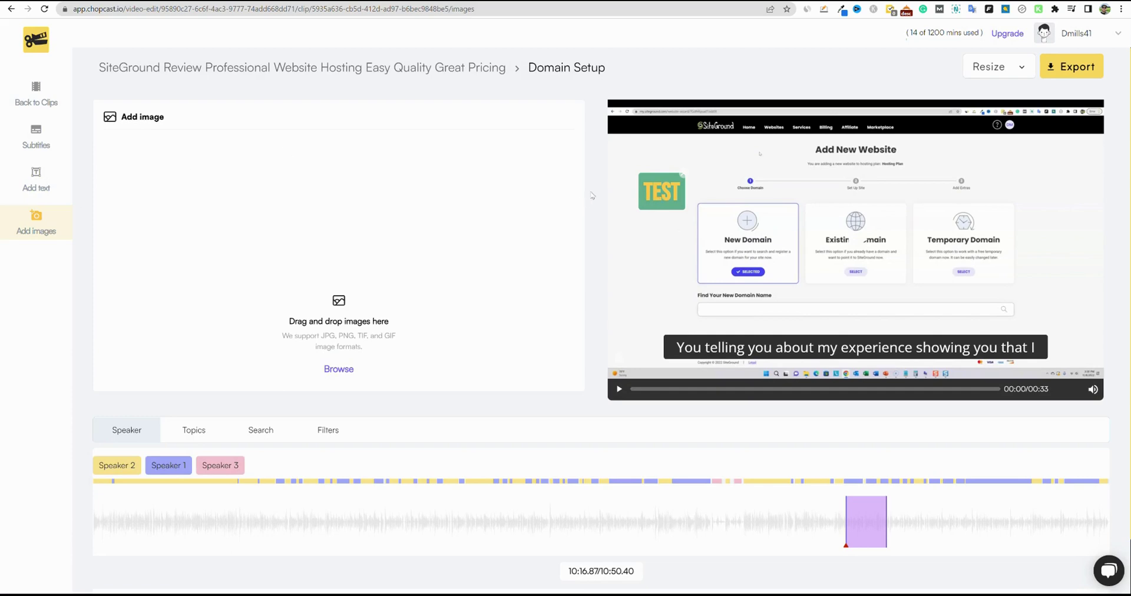
- Look at the image upload's Browse file dialog, then return to the text-style options
click(31, 176)
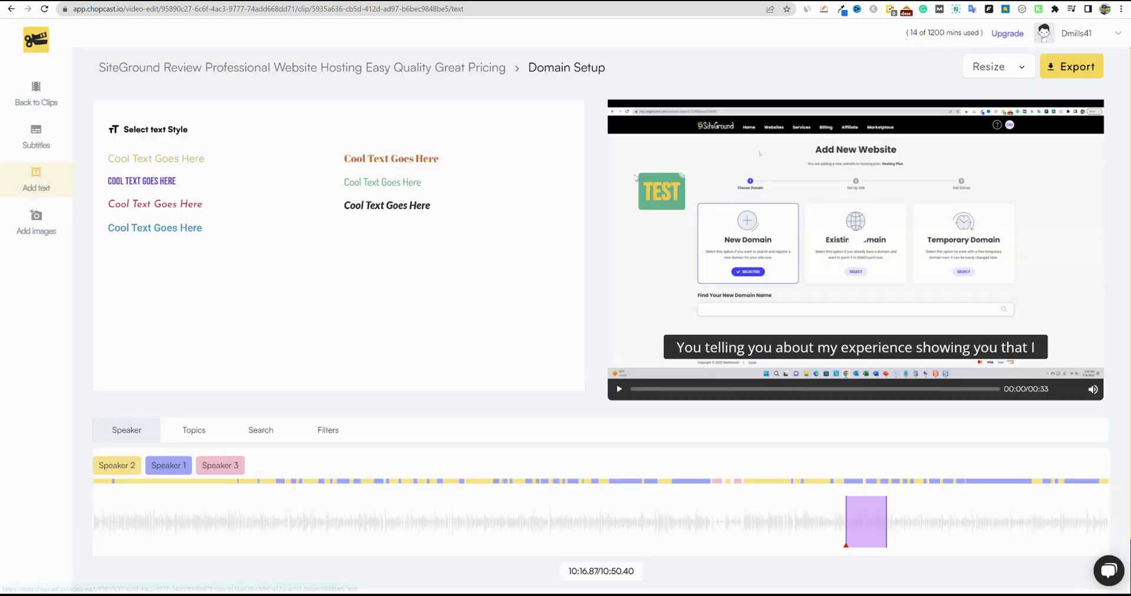
click(36, 227)
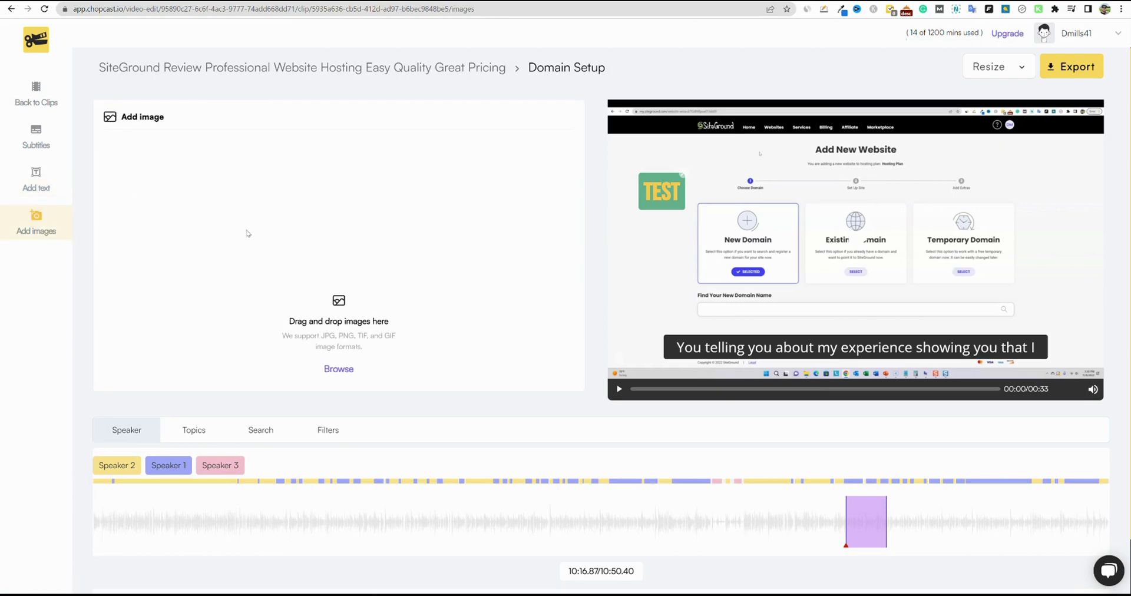
click(339, 369)
click(36, 180)
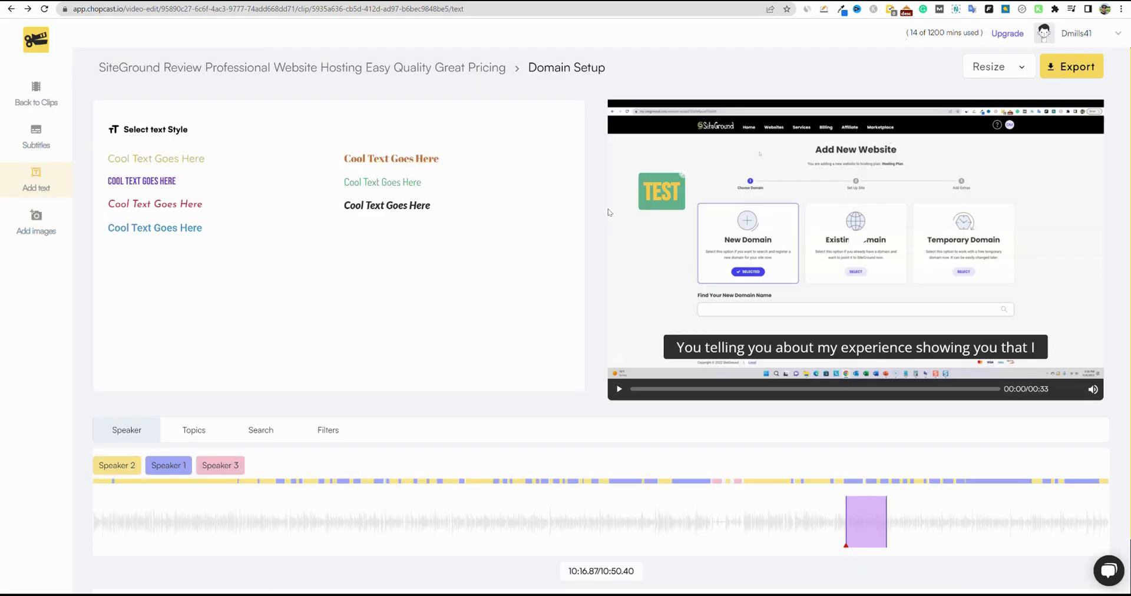
- Try the square 1:1 format on the clip, first fitted and then cropped
click(1020, 69)
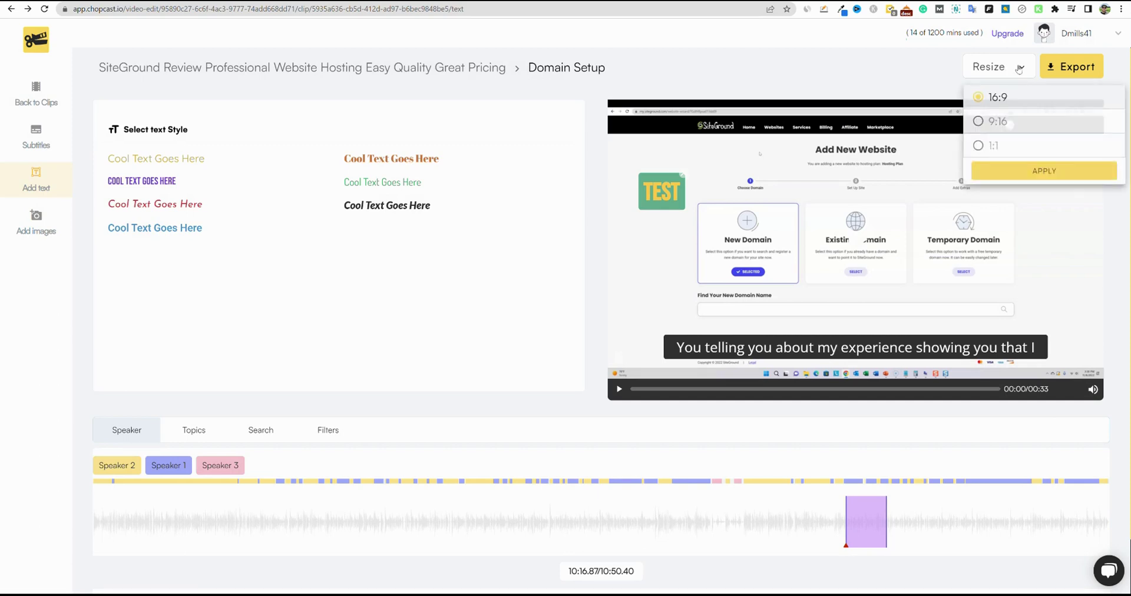
click(995, 147)
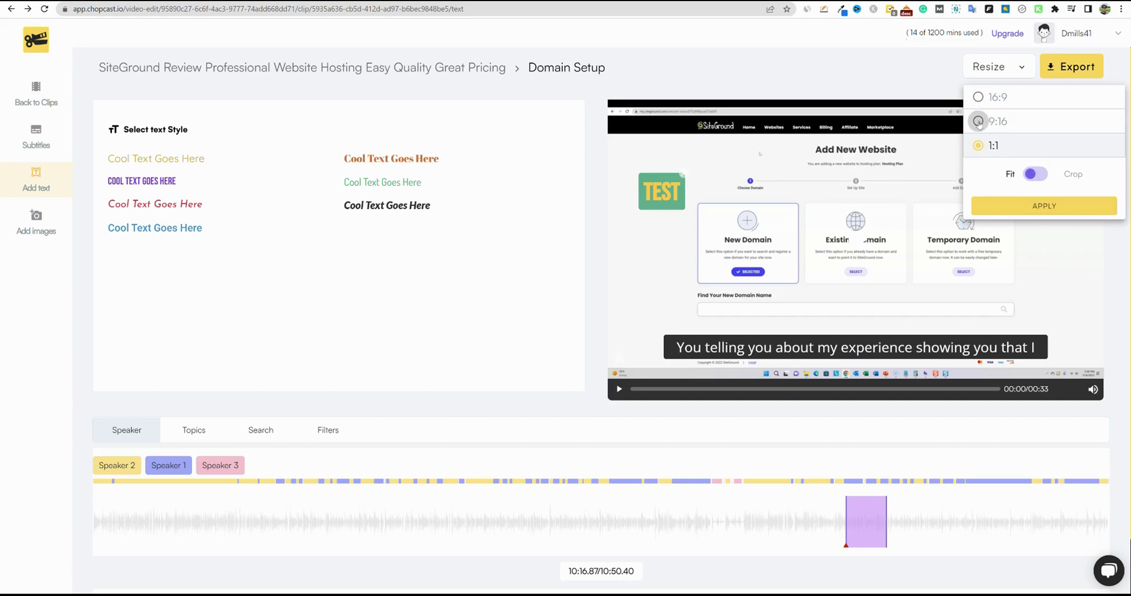
click(1045, 206)
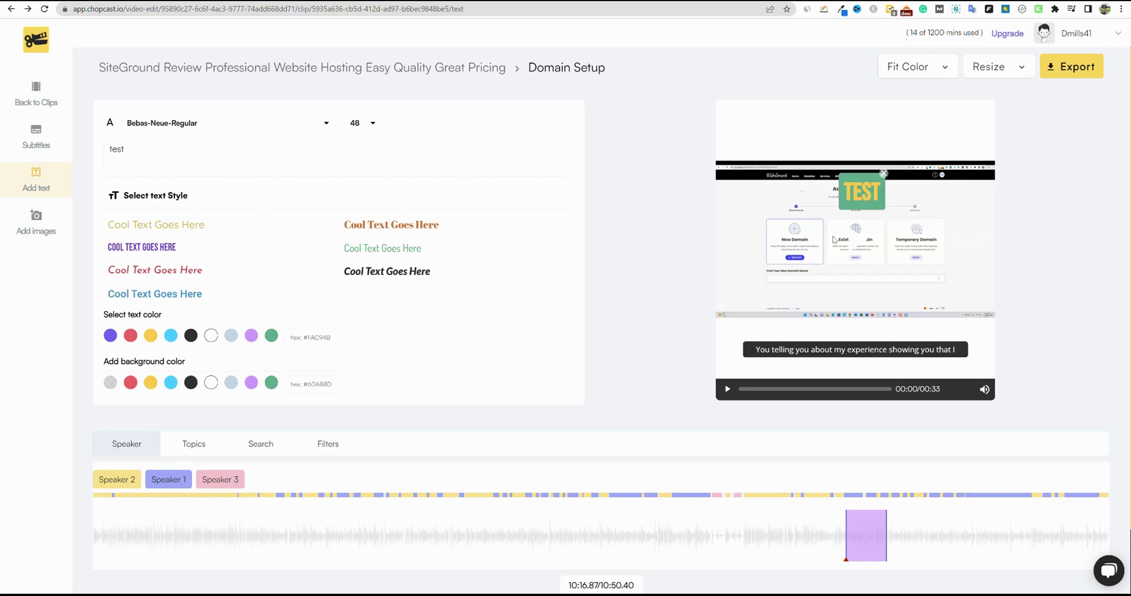
click(1025, 70)
click(1037, 173)
click(1045, 212)
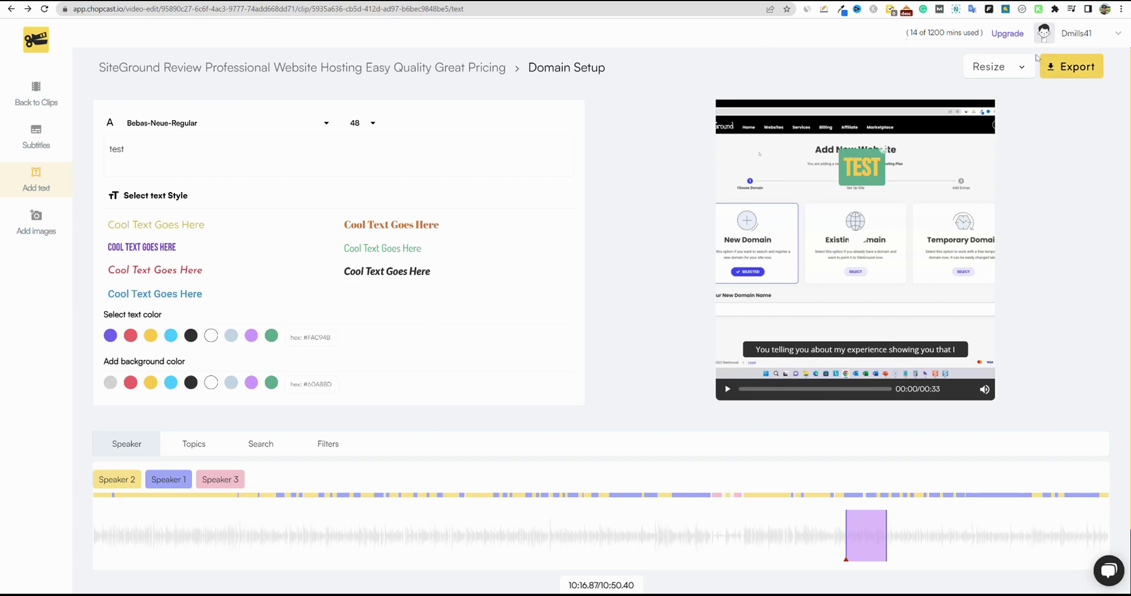
- Apply a cropped 9:16 portrait format and briefly play the preview
click(1021, 68)
click(979, 120)
click(1022, 206)
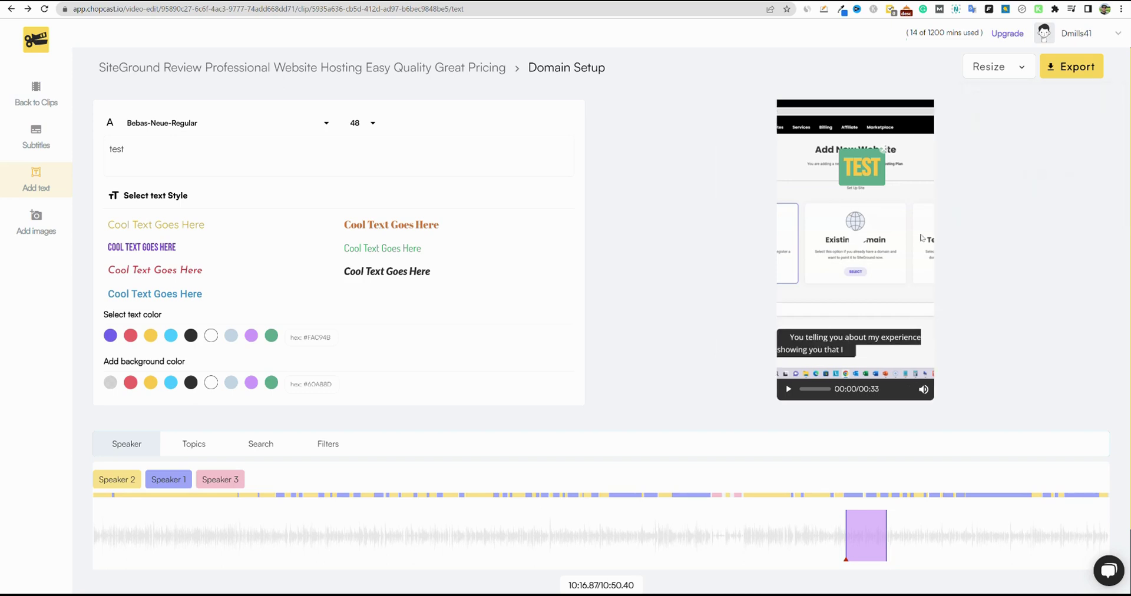
click(859, 243)
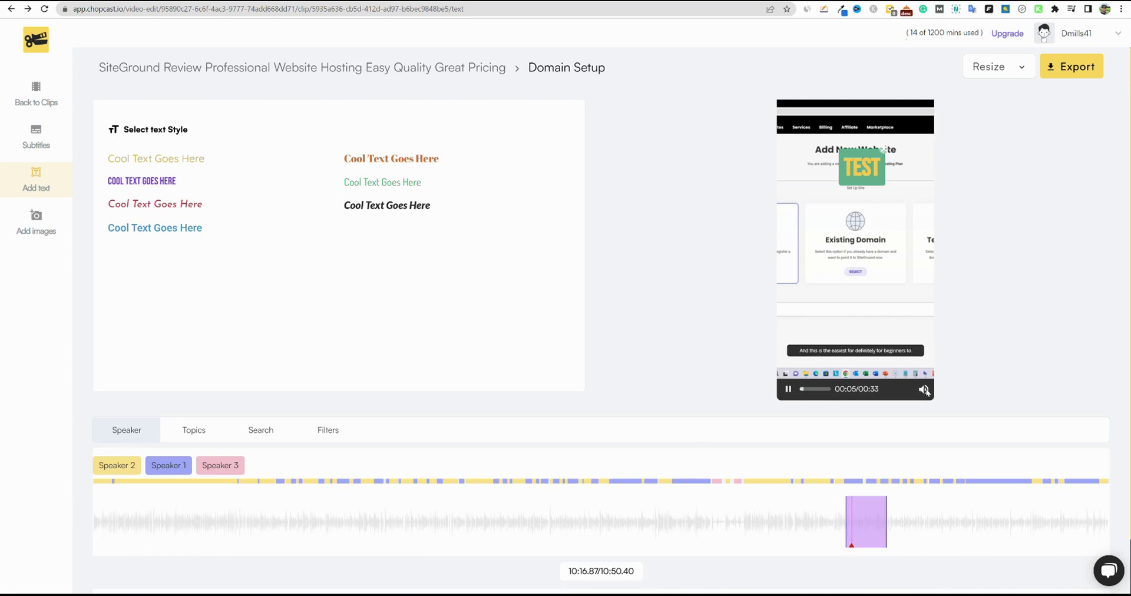
click(820, 390)
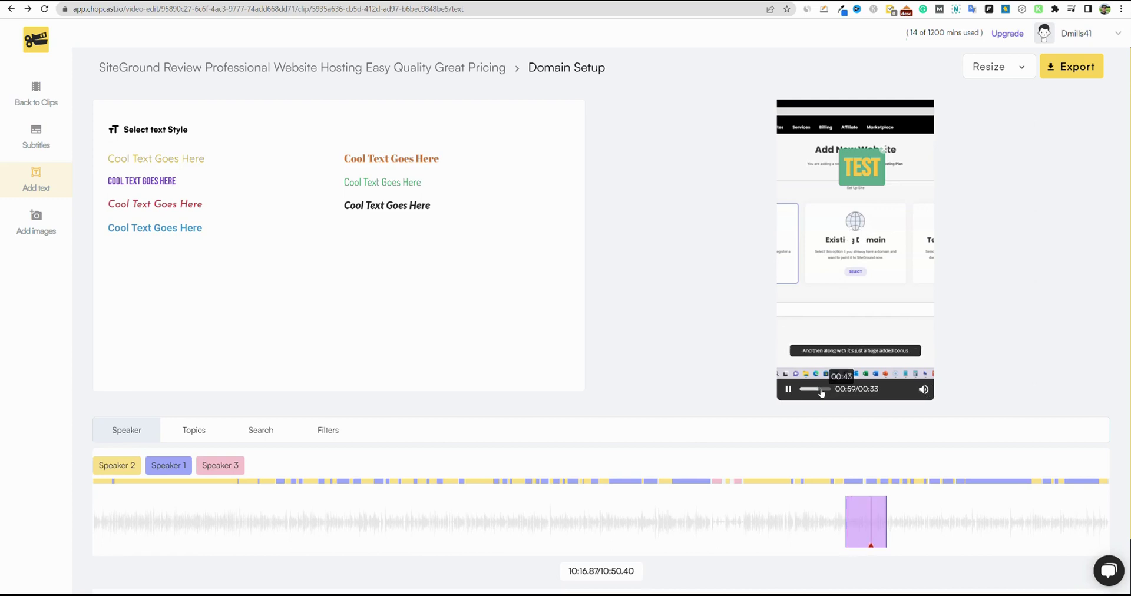
click(789, 390)
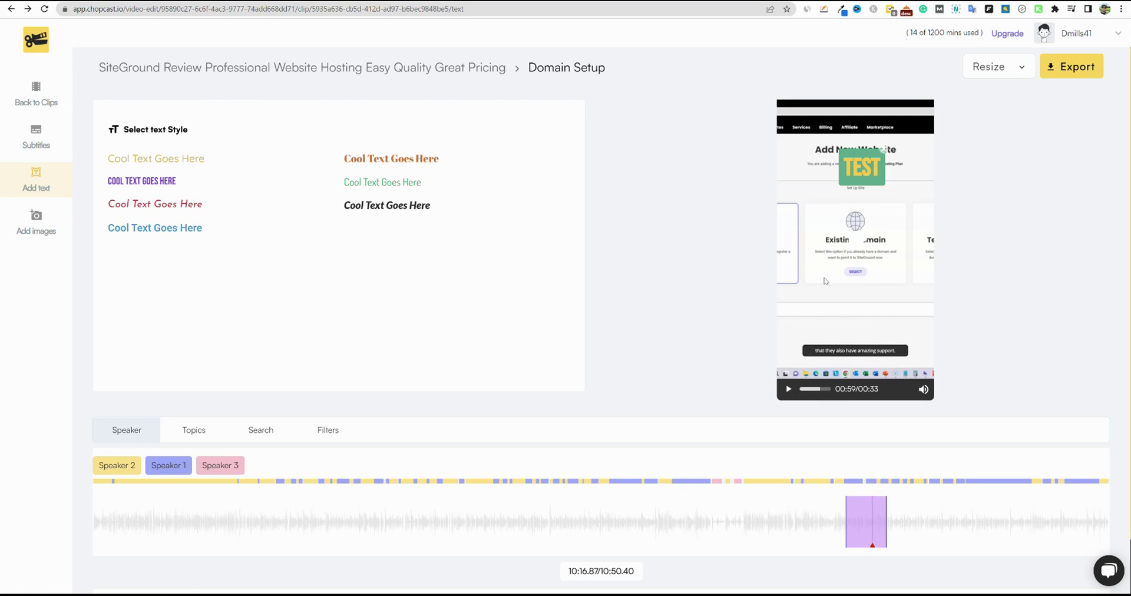
- Reapply 9:16 using Fit so the whole frame shows, and select the TEST overlay
click(1002, 66)
click(1036, 173)
click(1045, 206)
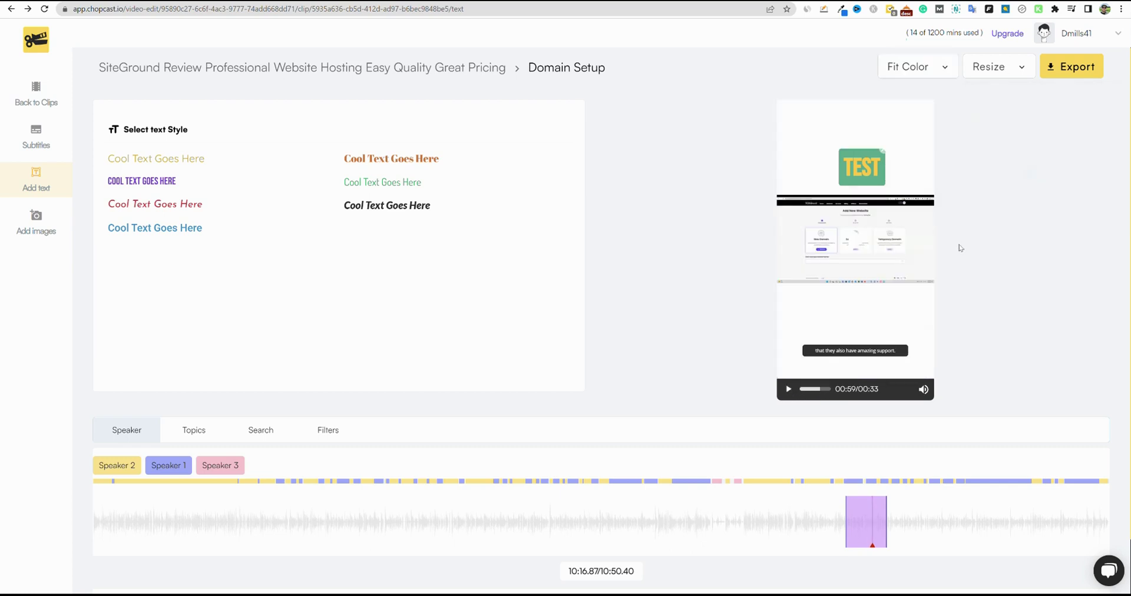
click(863, 264)
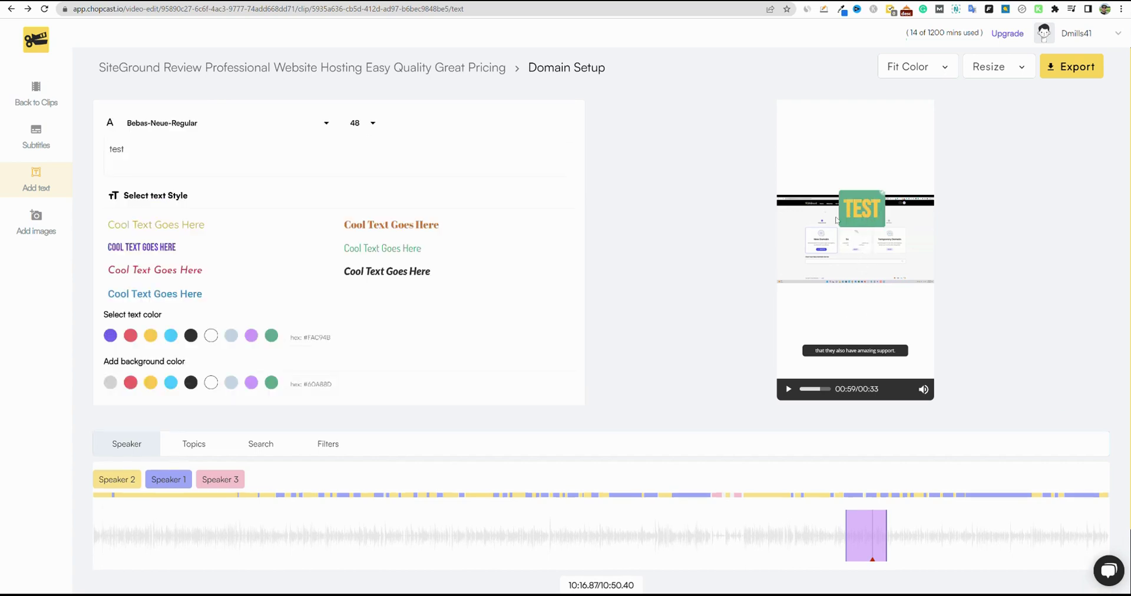
- Set the subtitle font size to 30 in the Subtitles panel
click(851, 356)
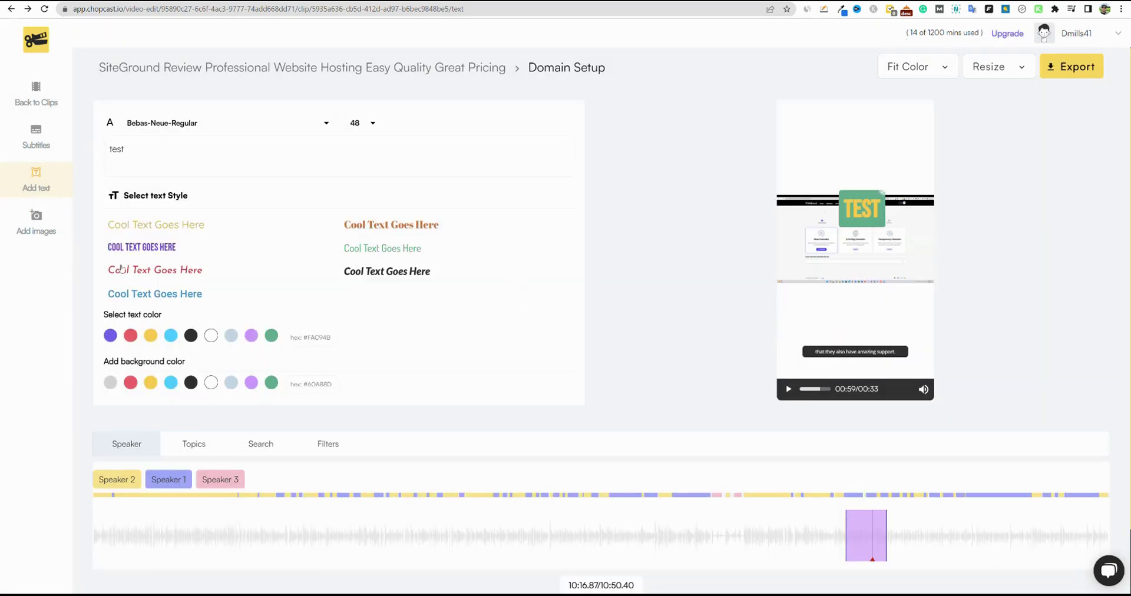
click(52, 140)
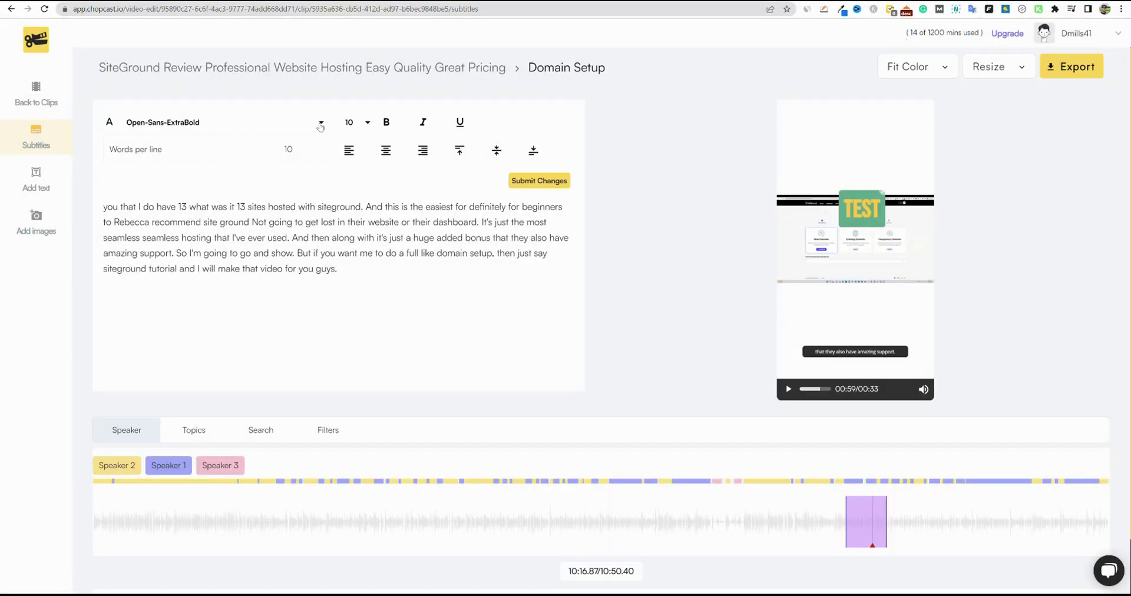
click(364, 125)
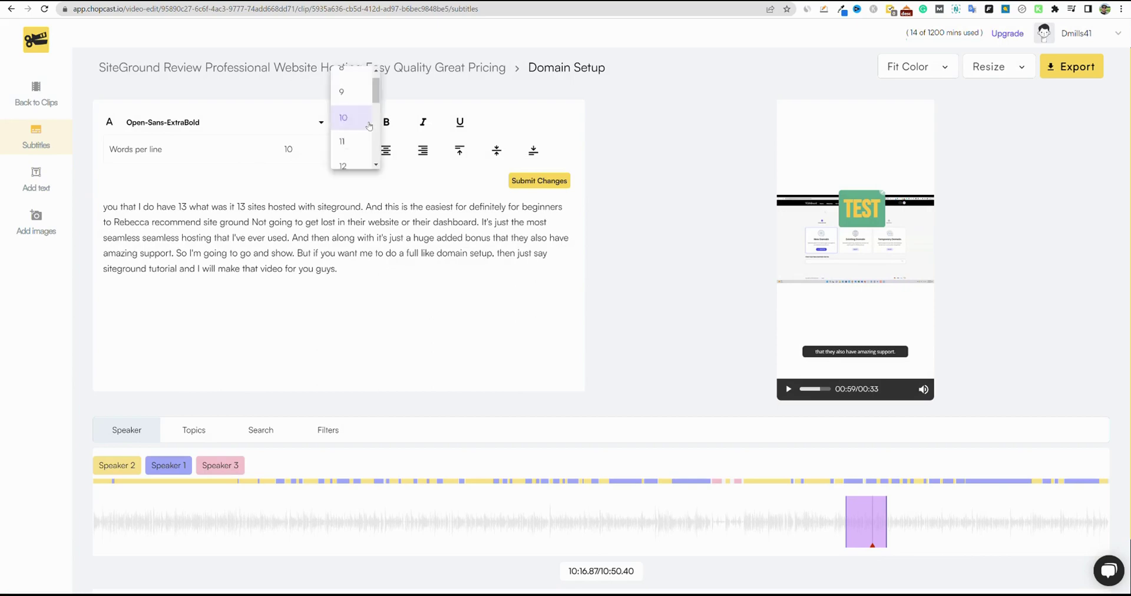
scroll(363, 135, down, 1)
scroll(363, 134, down, 1)
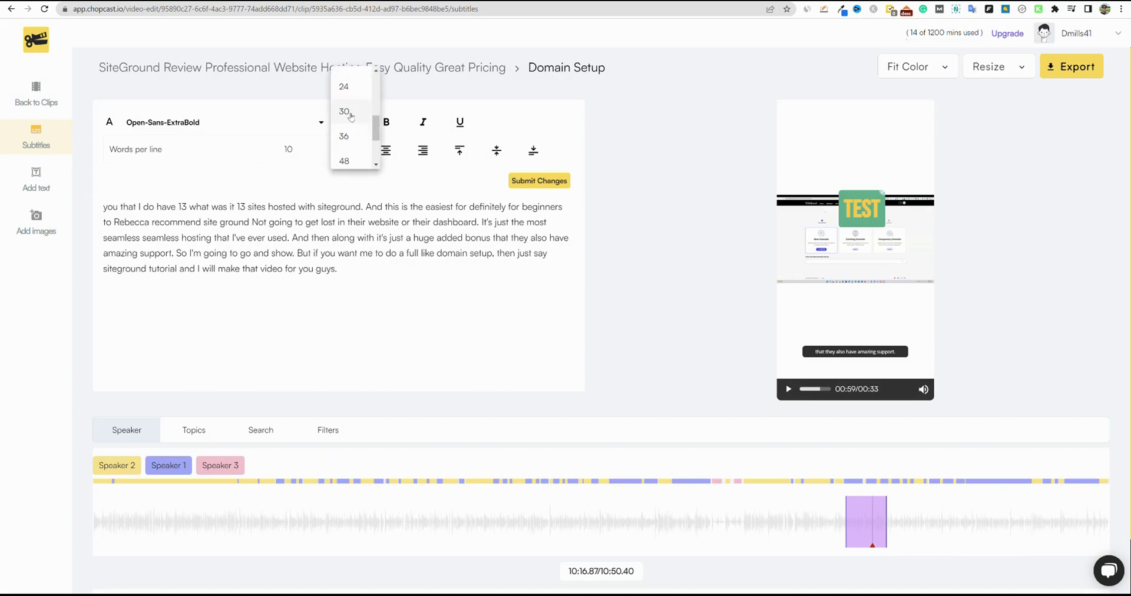
click(351, 117)
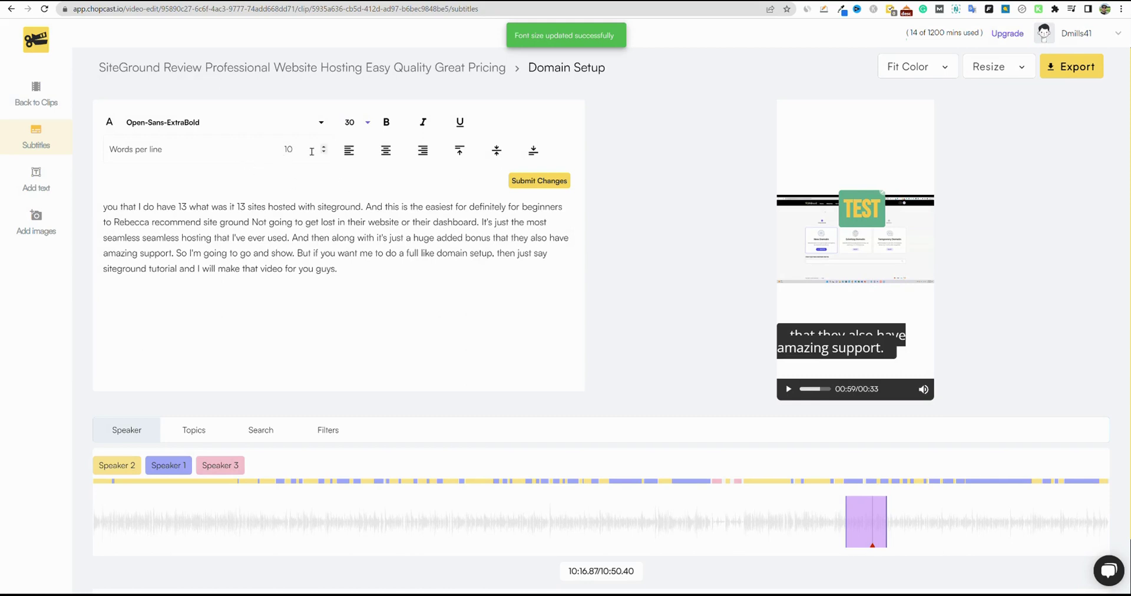
- Lower the subtitle words per line to 5
click(323, 152)
click(324, 153)
click(324, 152)
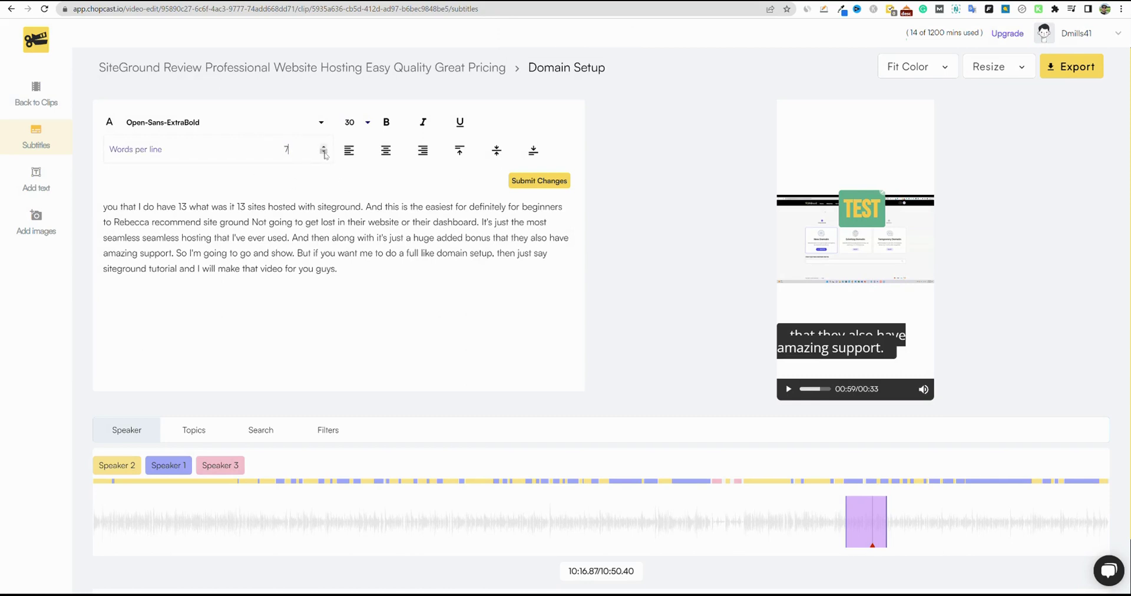
click(323, 152)
click(323, 153)
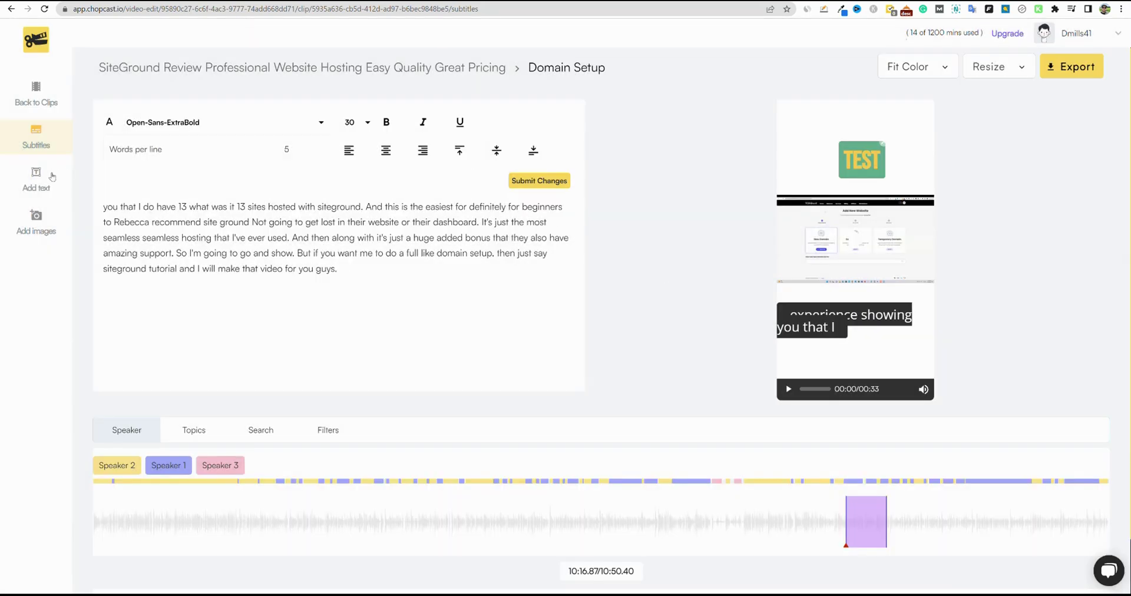
click(48, 178)
click(46, 145)
click(369, 124)
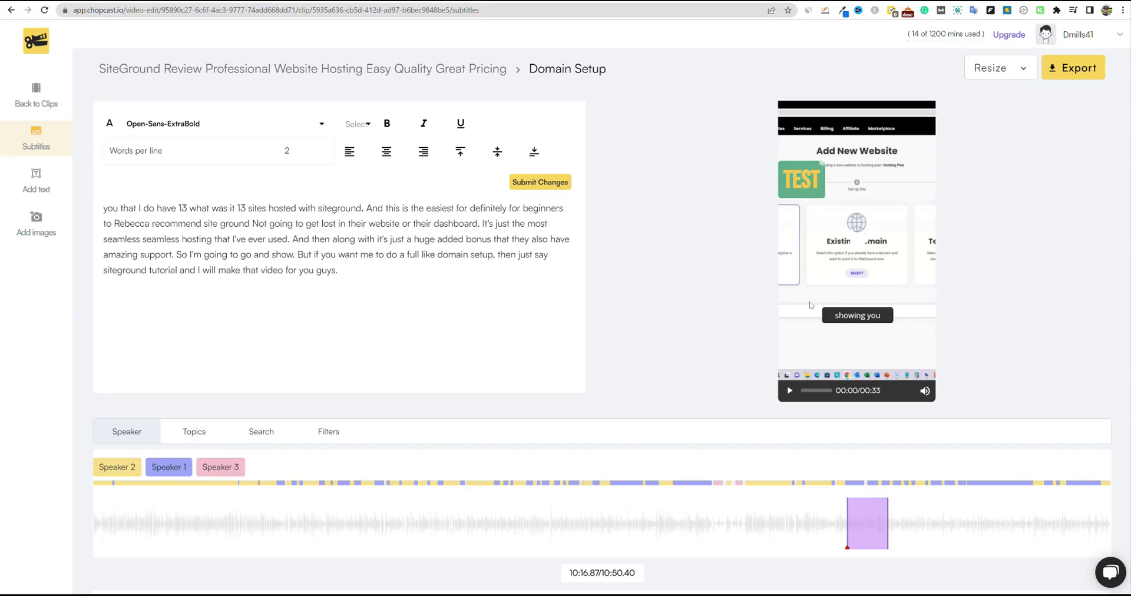
- Download the Domain Setup clip as an MP4 and close the export dialog
click(1078, 70)
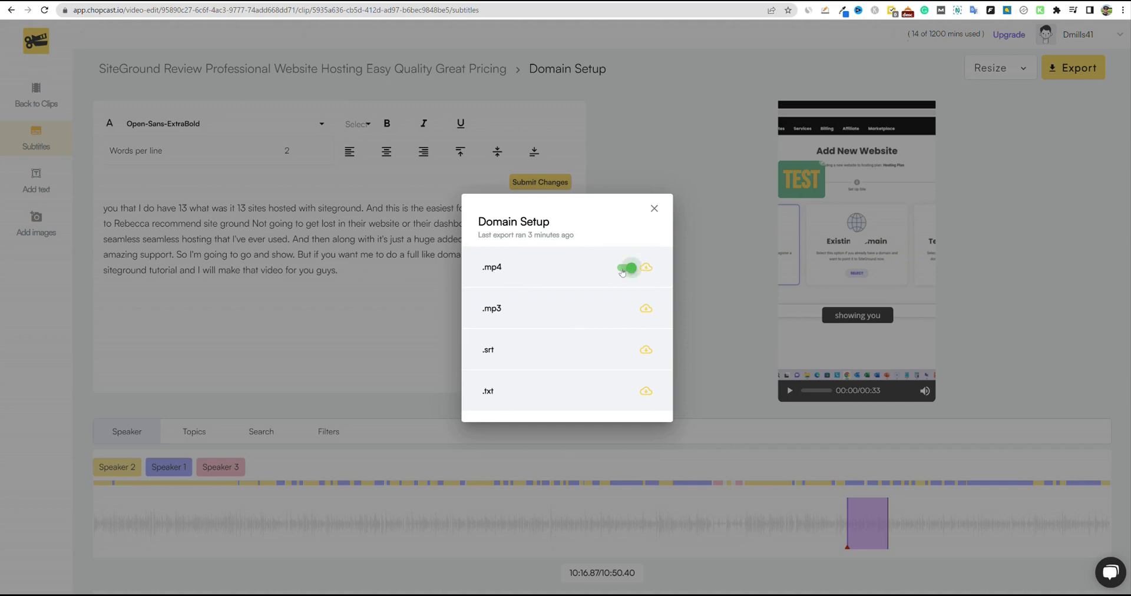
click(646, 268)
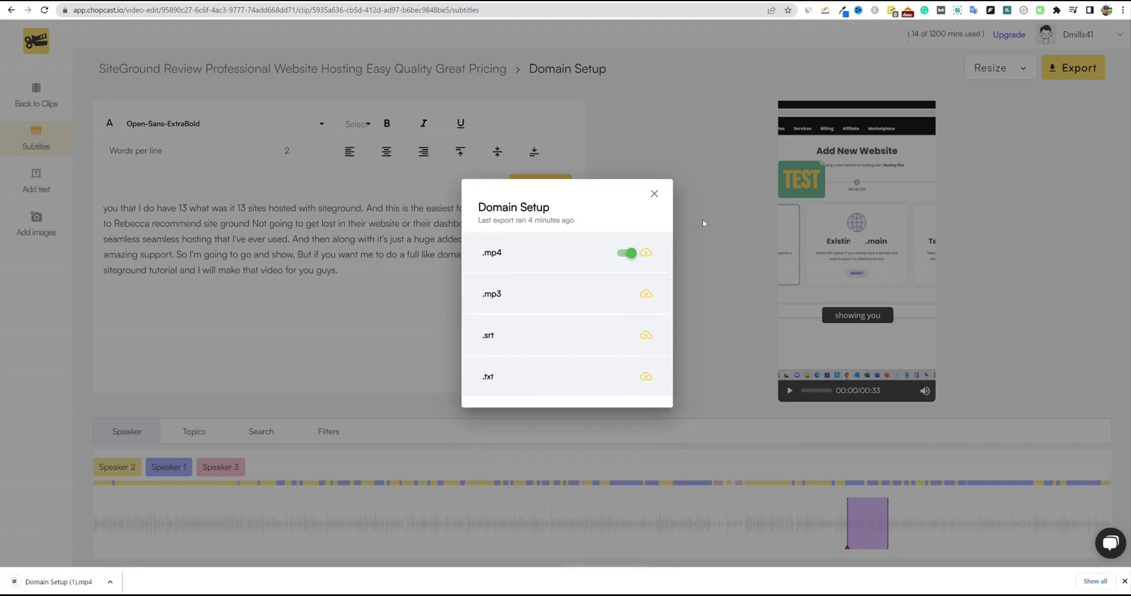
click(654, 194)
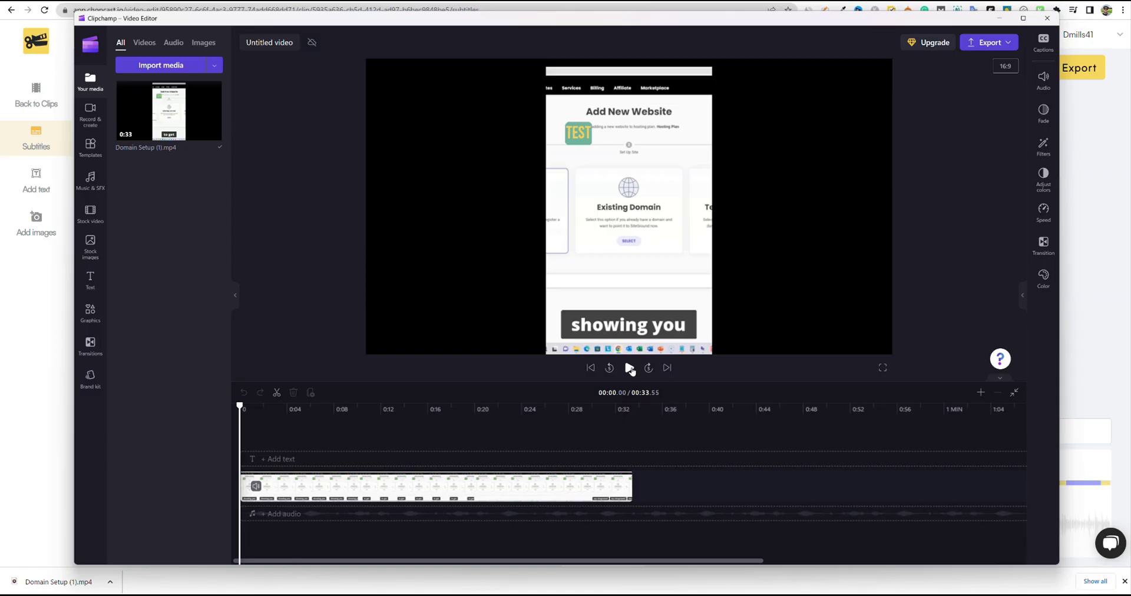
- Play and pause Domain Setup (1).mp4 in Clipchamp to check its captions, then close Clipchamp
click(630, 368)
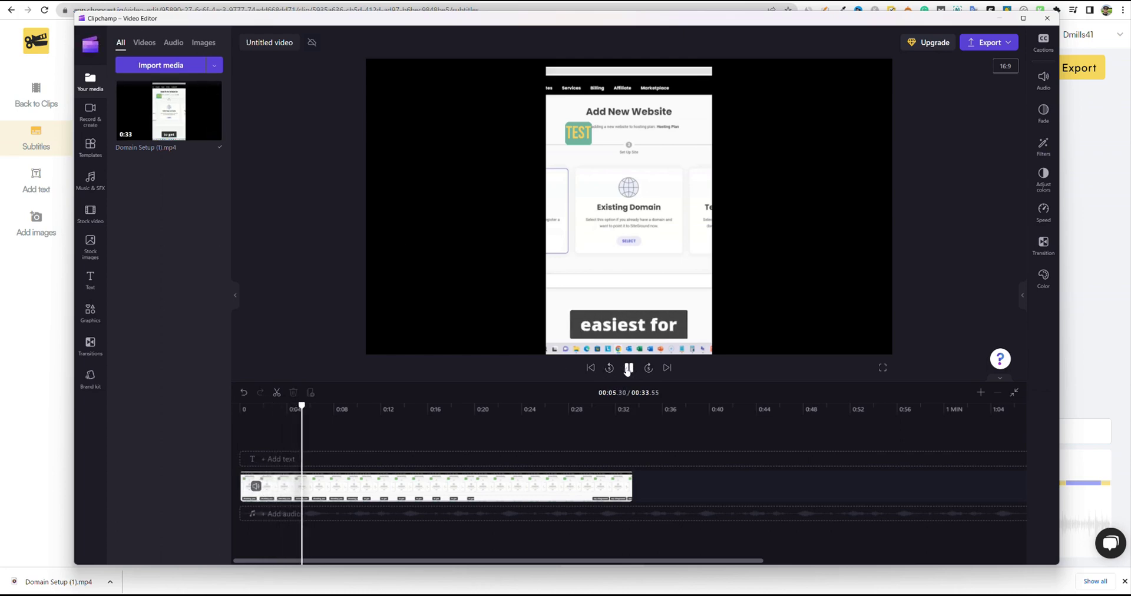
click(627, 368)
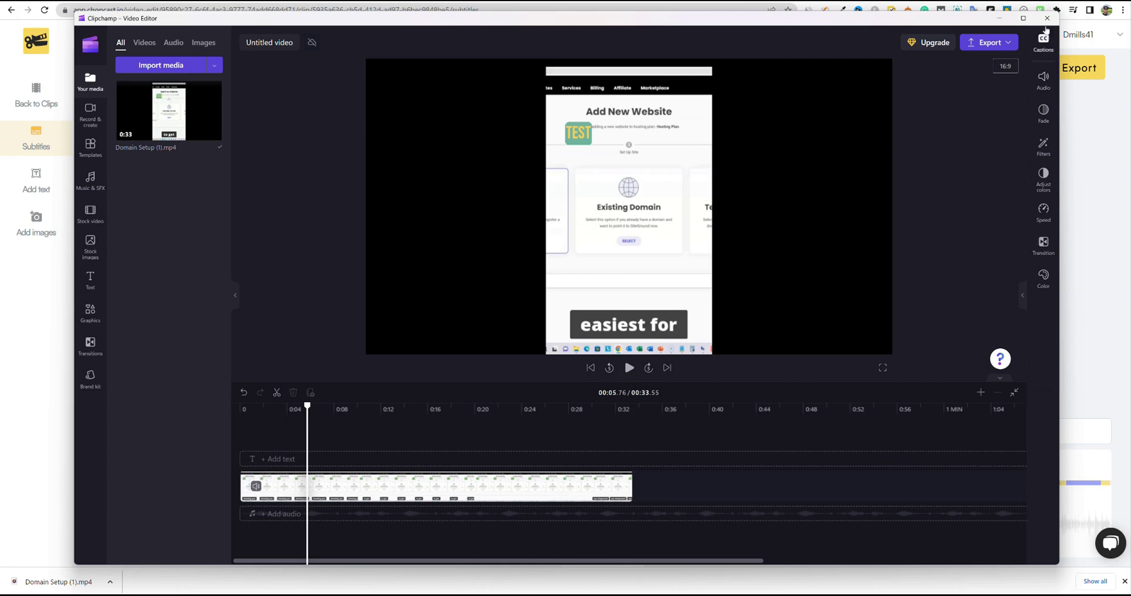
click(1048, 18)
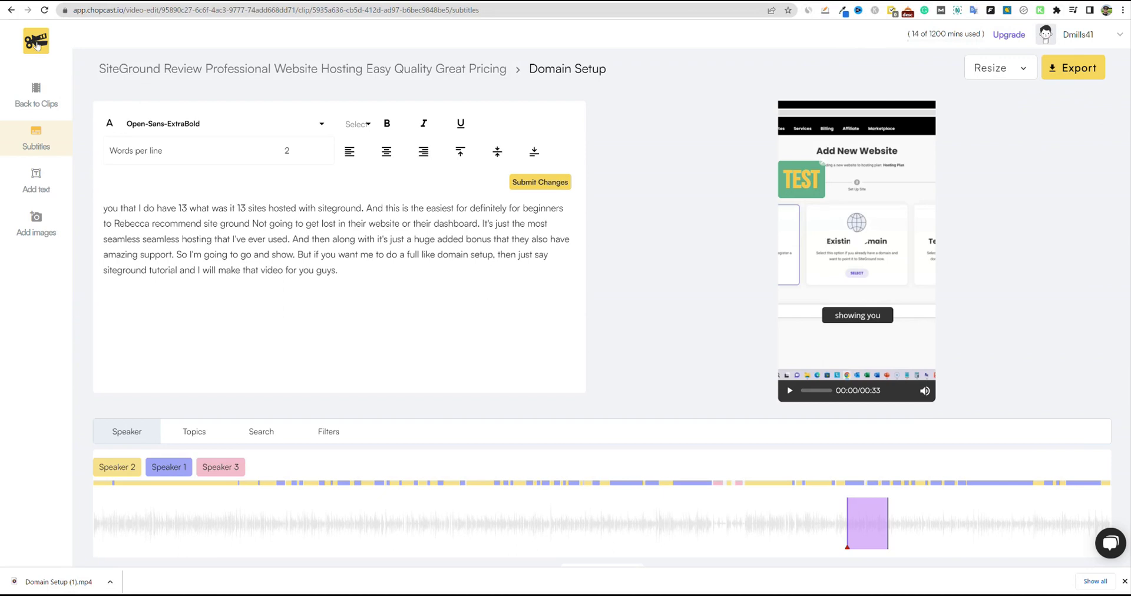
- Go from My Folders to the SiteGround video's Clips list and dismiss the downloads bar
click(36, 46)
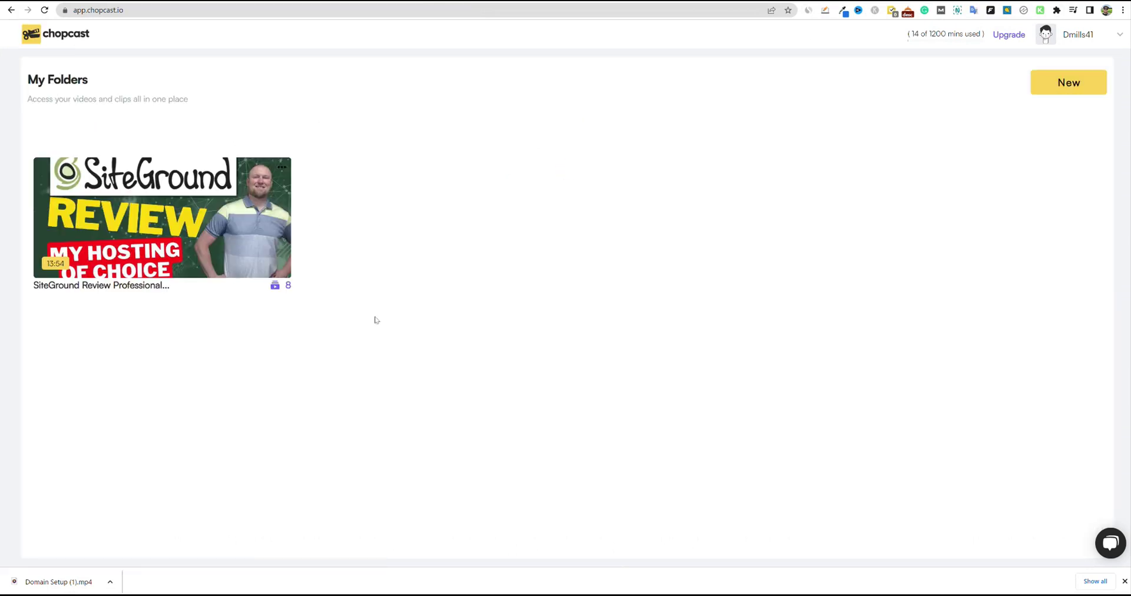
mouse_move(129, 263)
click(244, 224)
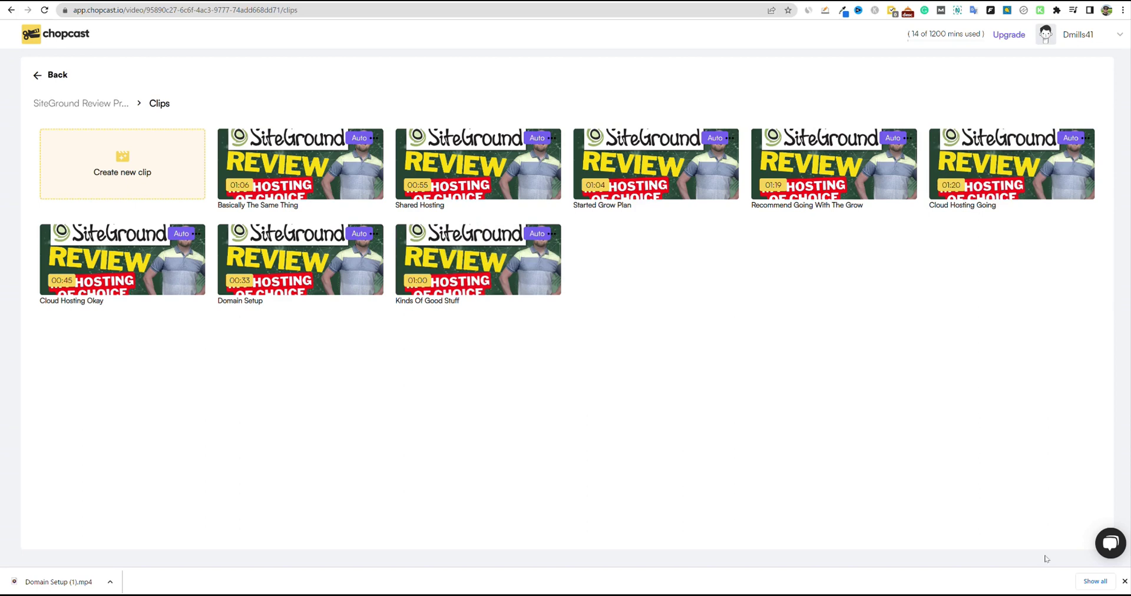
click(1125, 581)
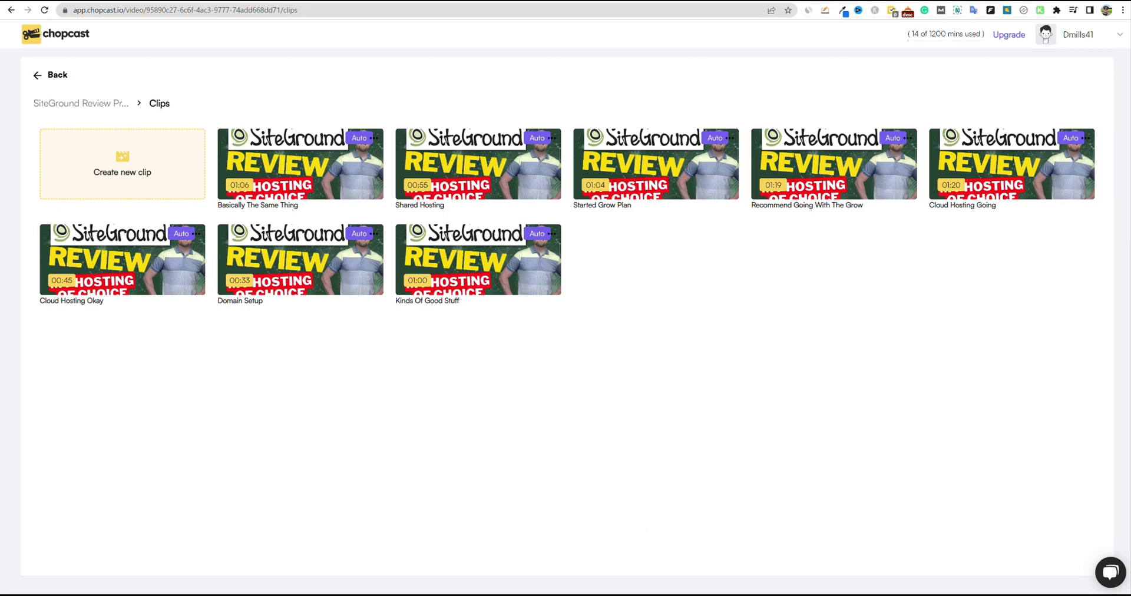
- Return to the AppSumo chopcast page and scroll up to the License Tier 1 $69 offer
key(ctrl+Tab)
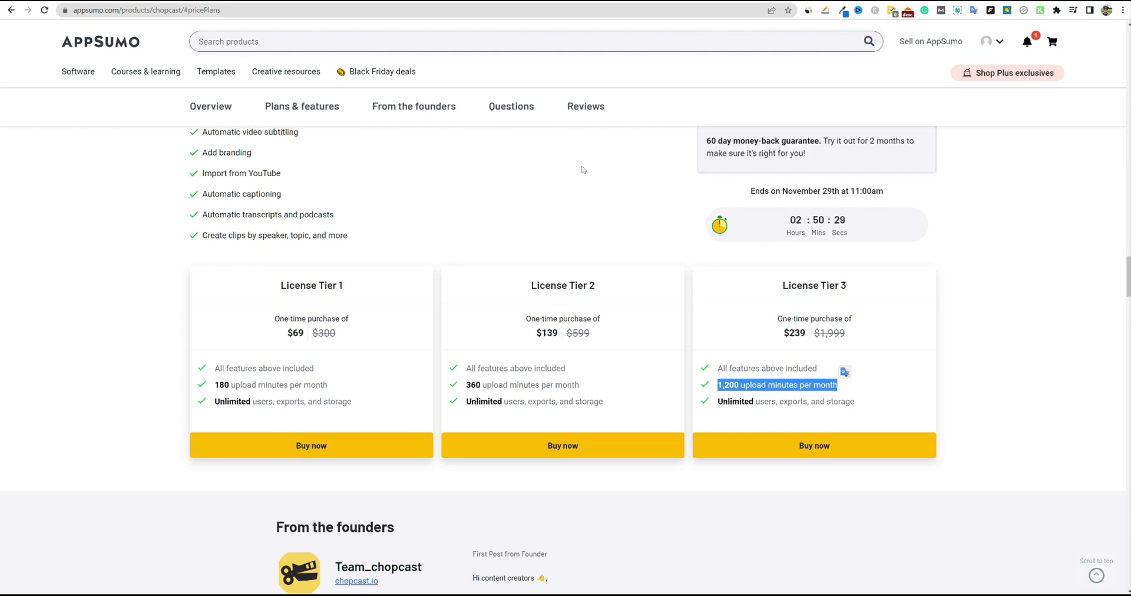
scroll(582, 170, up, 20)
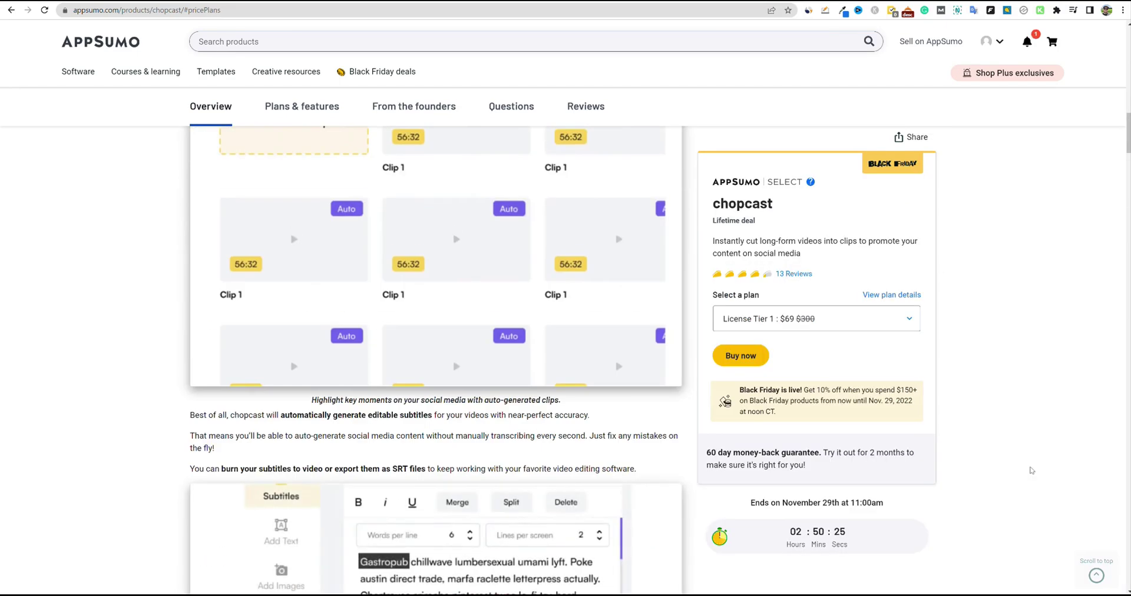